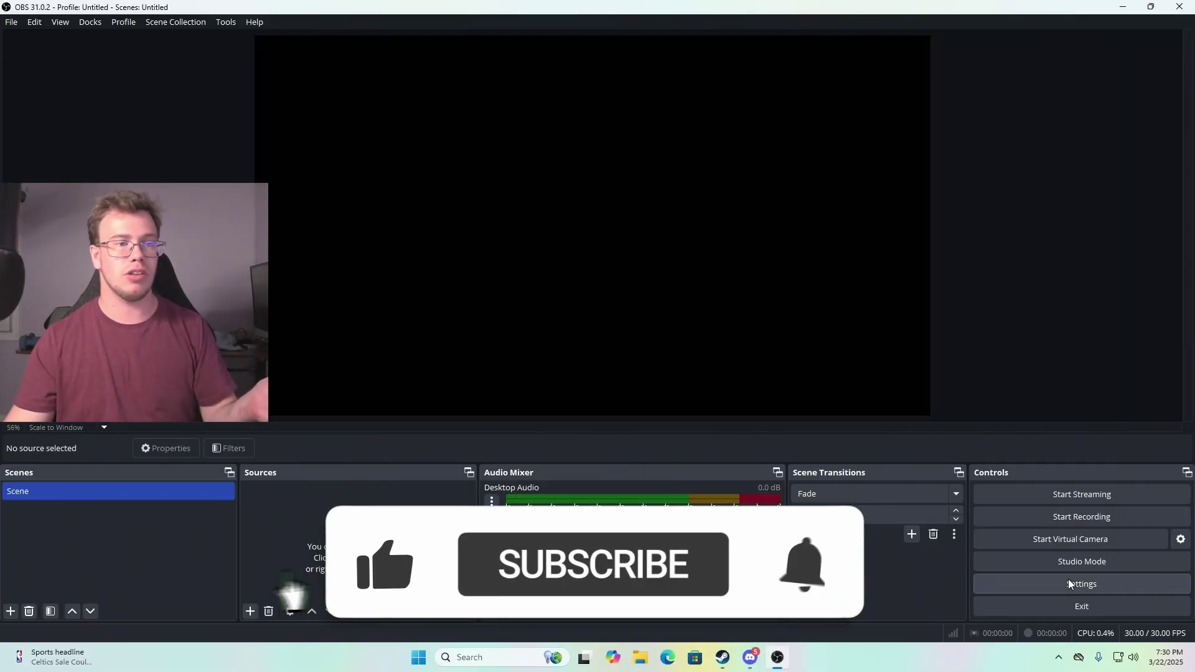
Step: Switch the Output settings to Advanced mode and show the Recording tab
left_click(1068, 579)
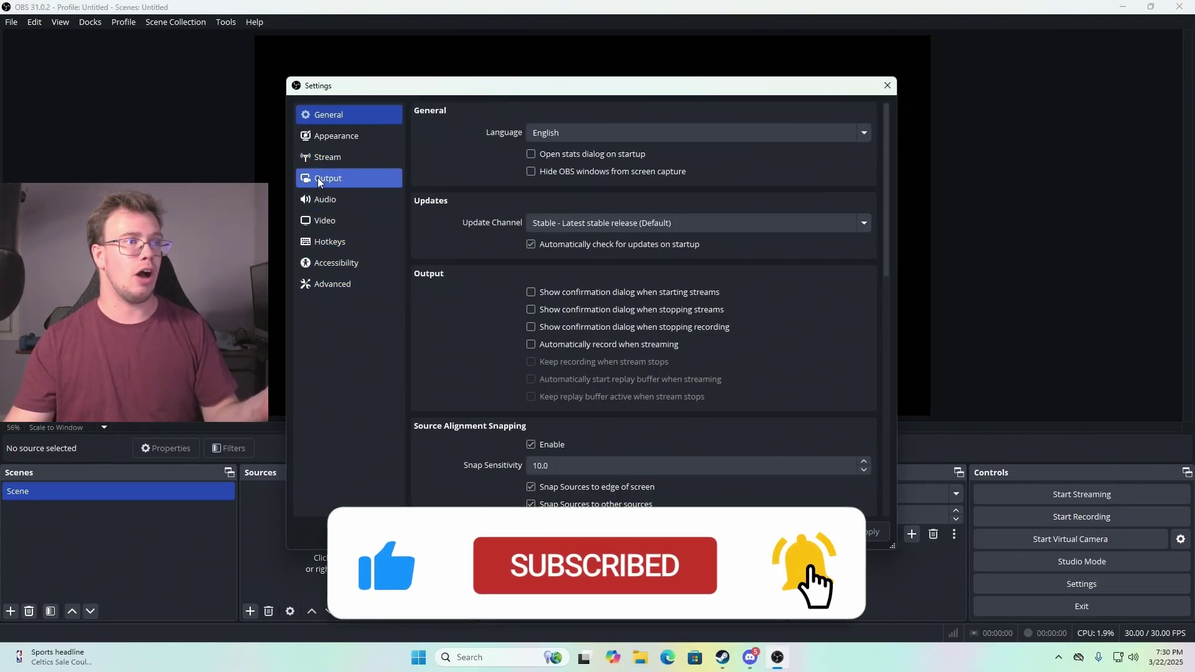
left_click(317, 177)
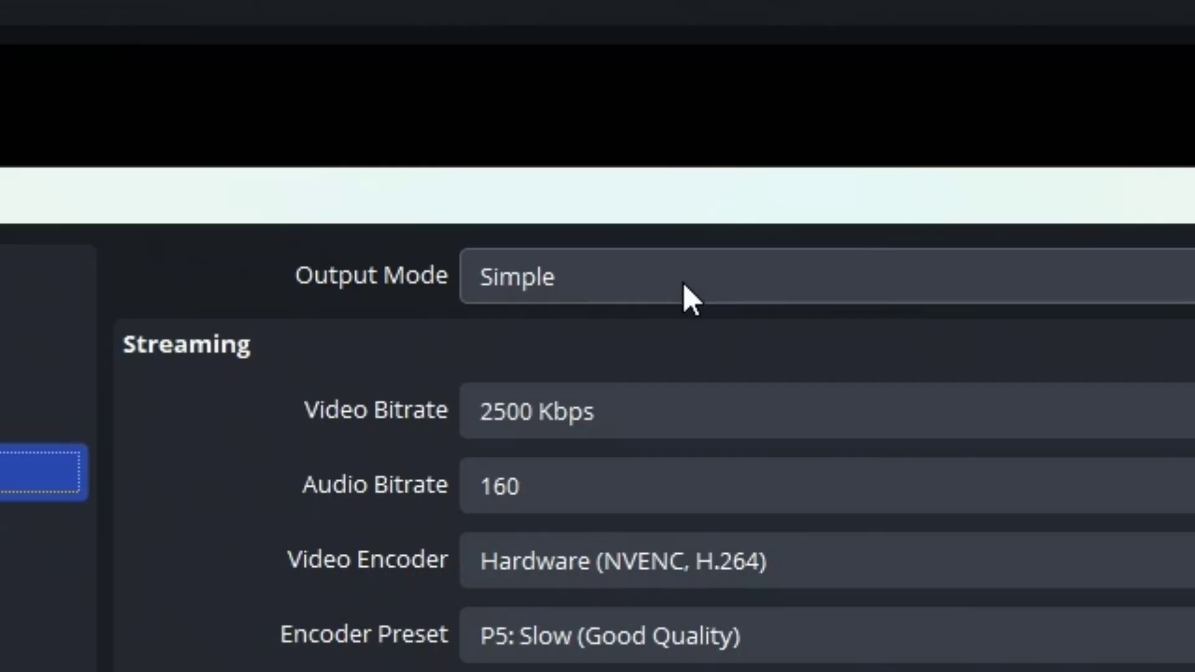
left_click(684, 286)
left_click(662, 361)
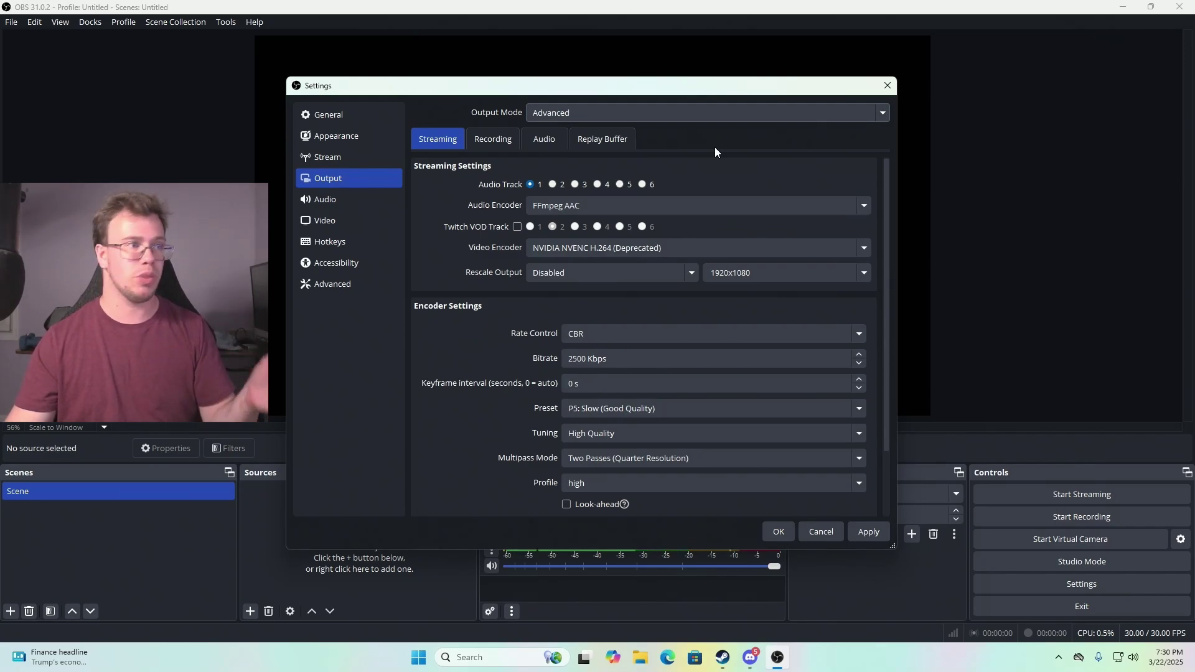
left_click(478, 143)
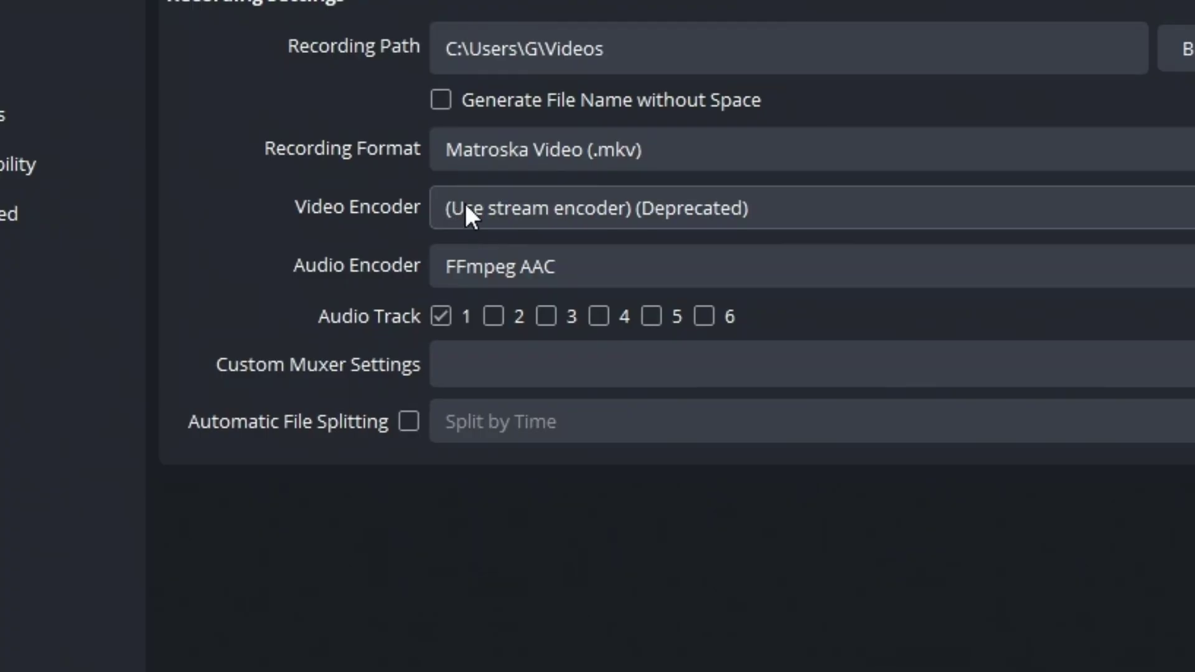
Step: Set the recording video encoder to NVIDIA NVENC H.264
left_click(541, 280)
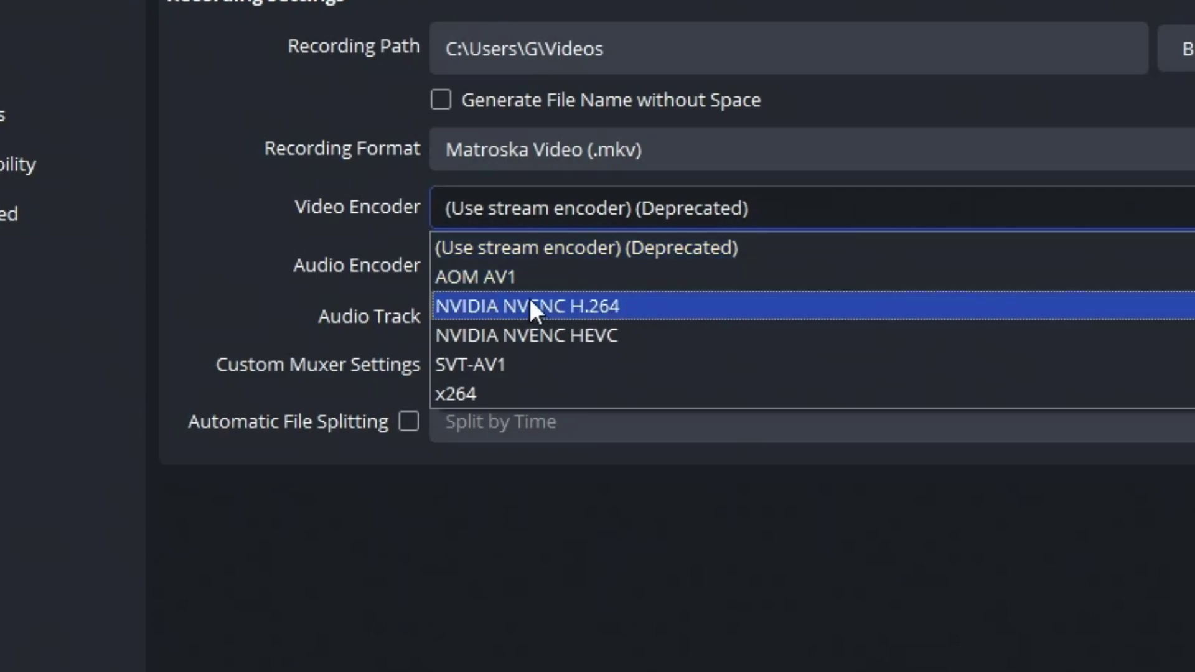
left_click(572, 302)
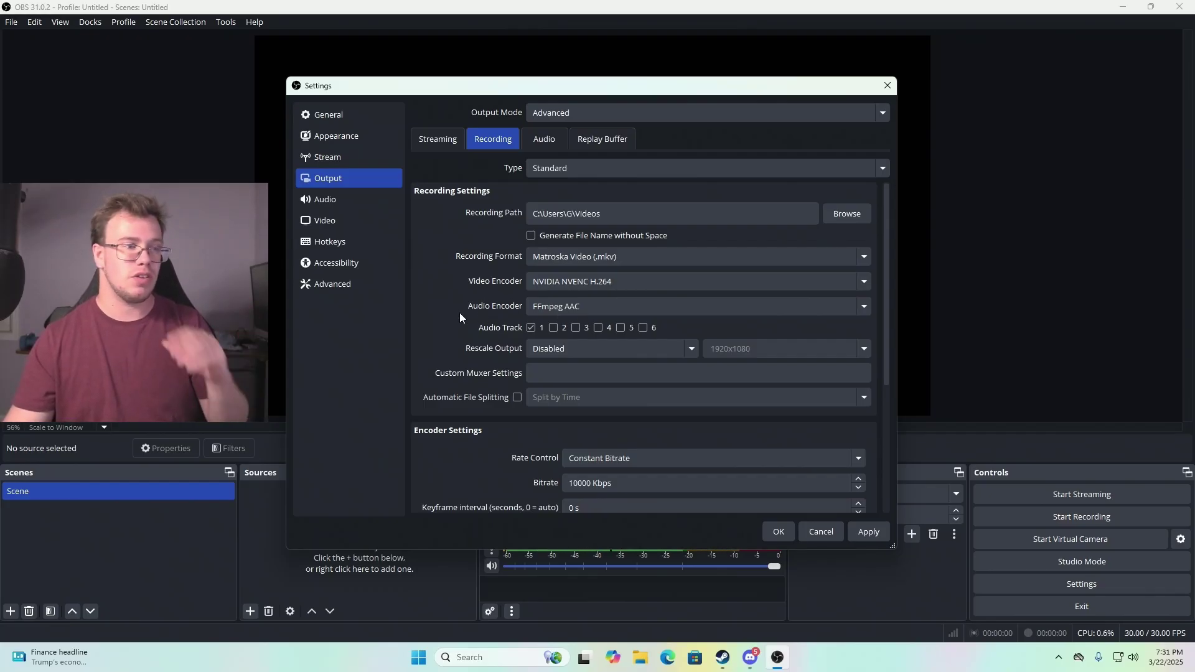
Step: Enable recording audio track 6 and set rate control to Constant QP at QP 20
scroll(458, 307, "down", 3)
scroll(472, 303, "up", 1)
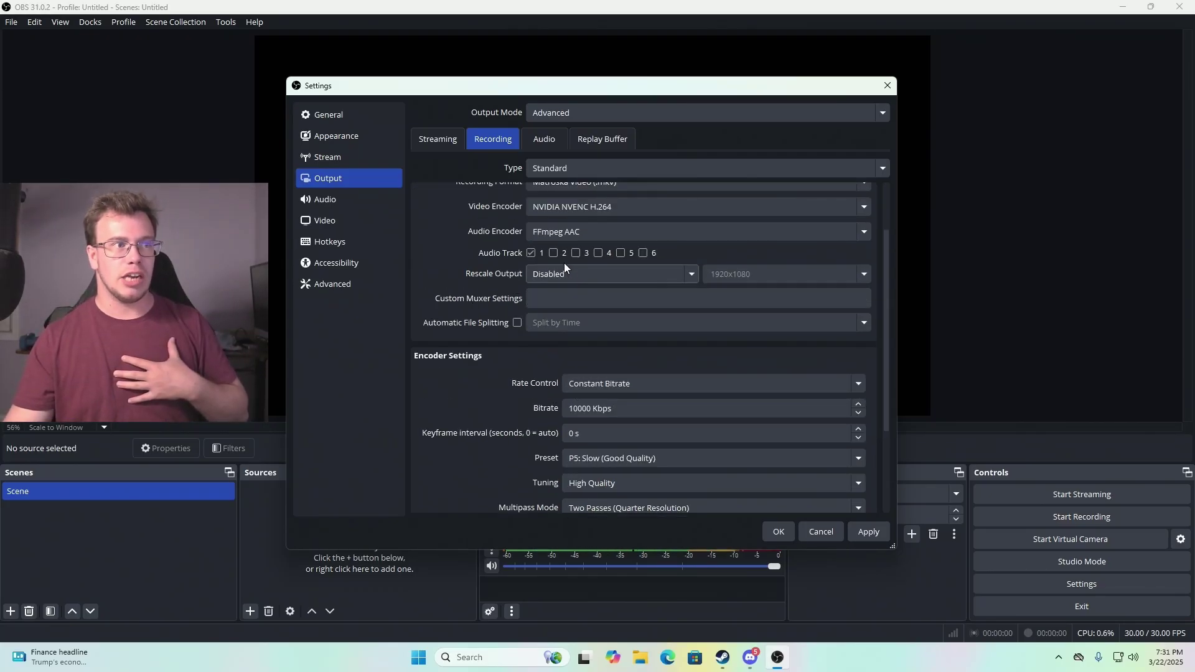
left_click(645, 254)
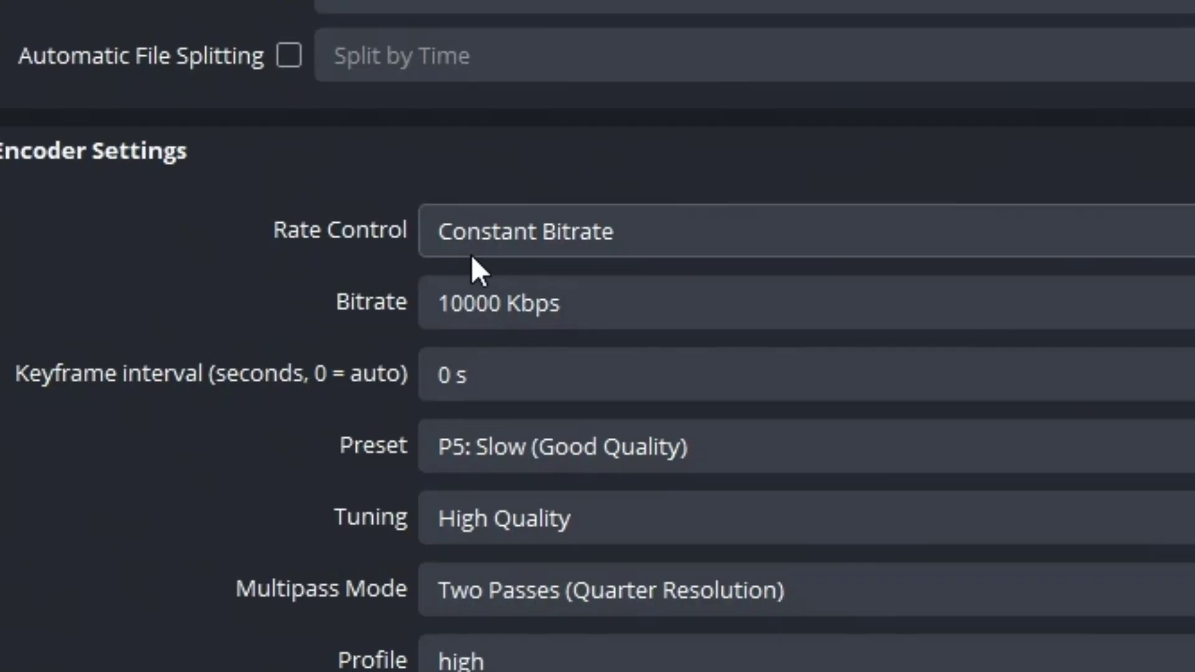
left_click(583, 277)
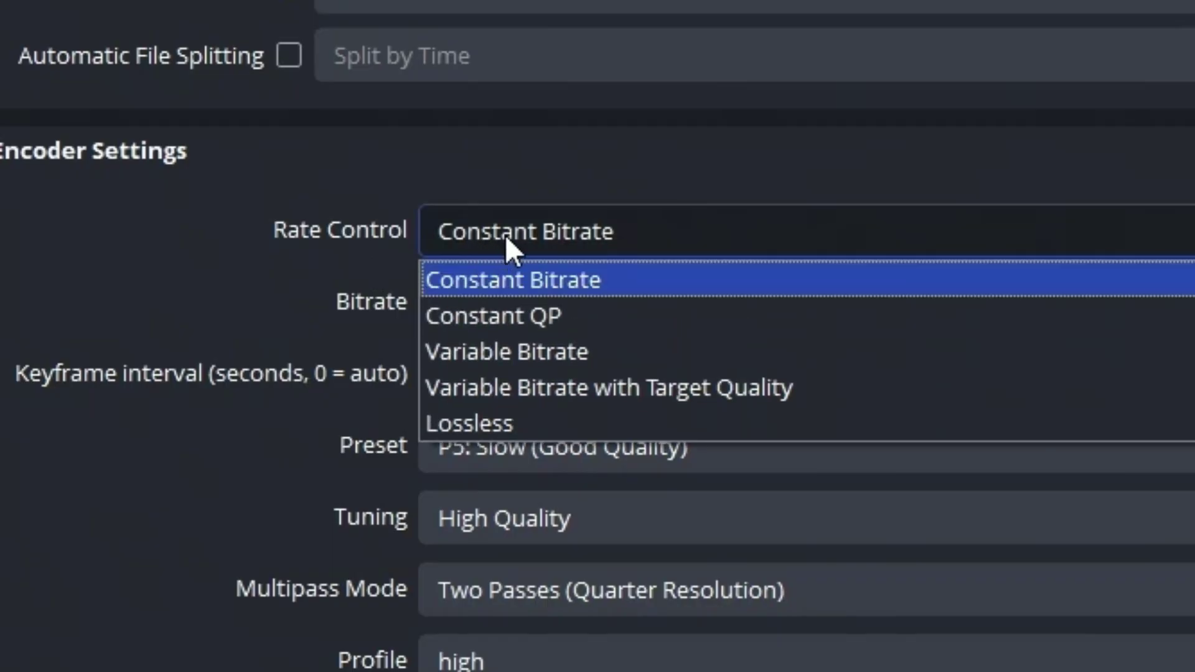
left_click(534, 315)
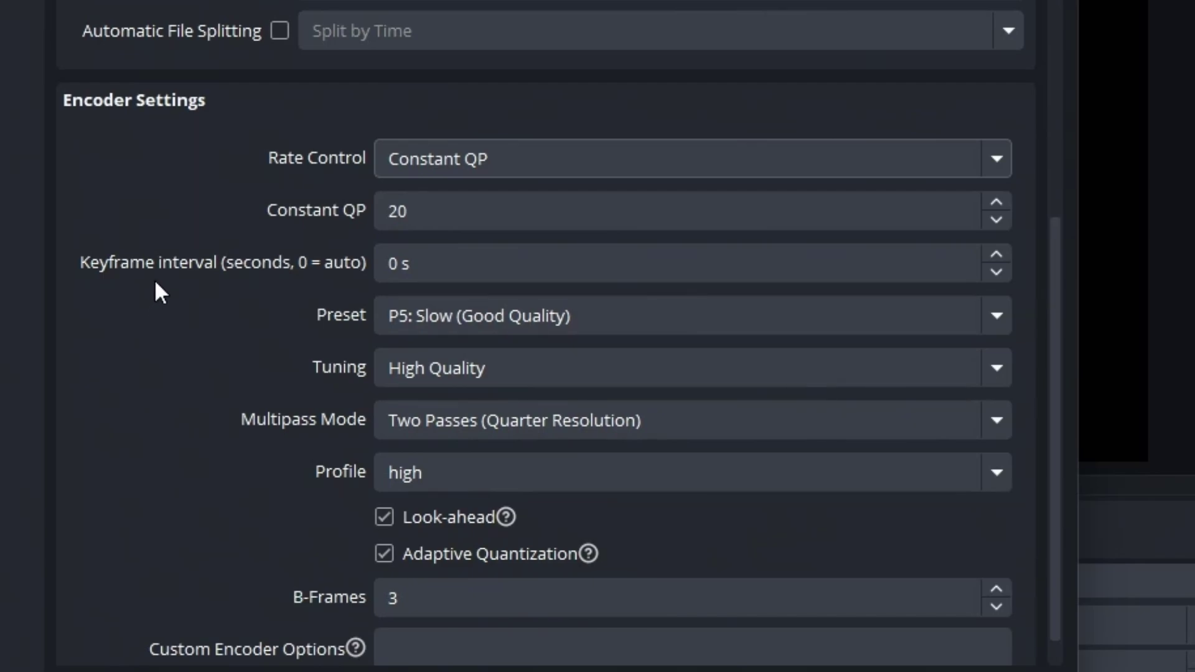
Step: Set the keyframe interval to 3 and keep Two Passes (Quarter Resolution) multipass
left_click(396, 278)
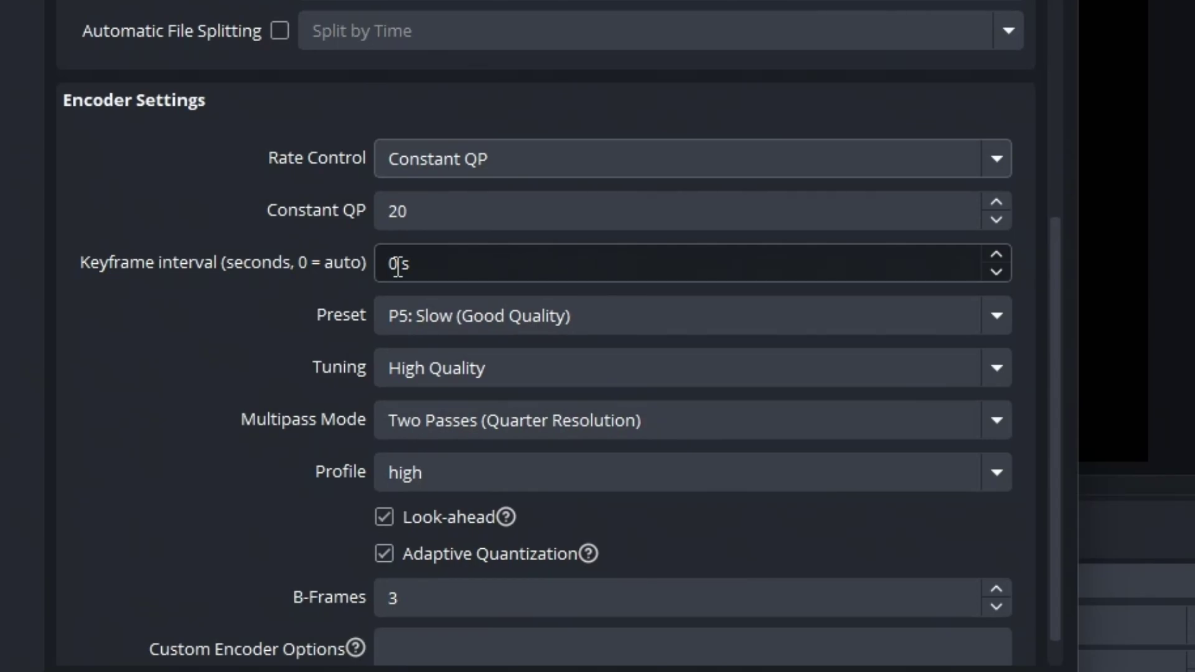
left_click_drag(397, 266, 379, 263)
type("3")
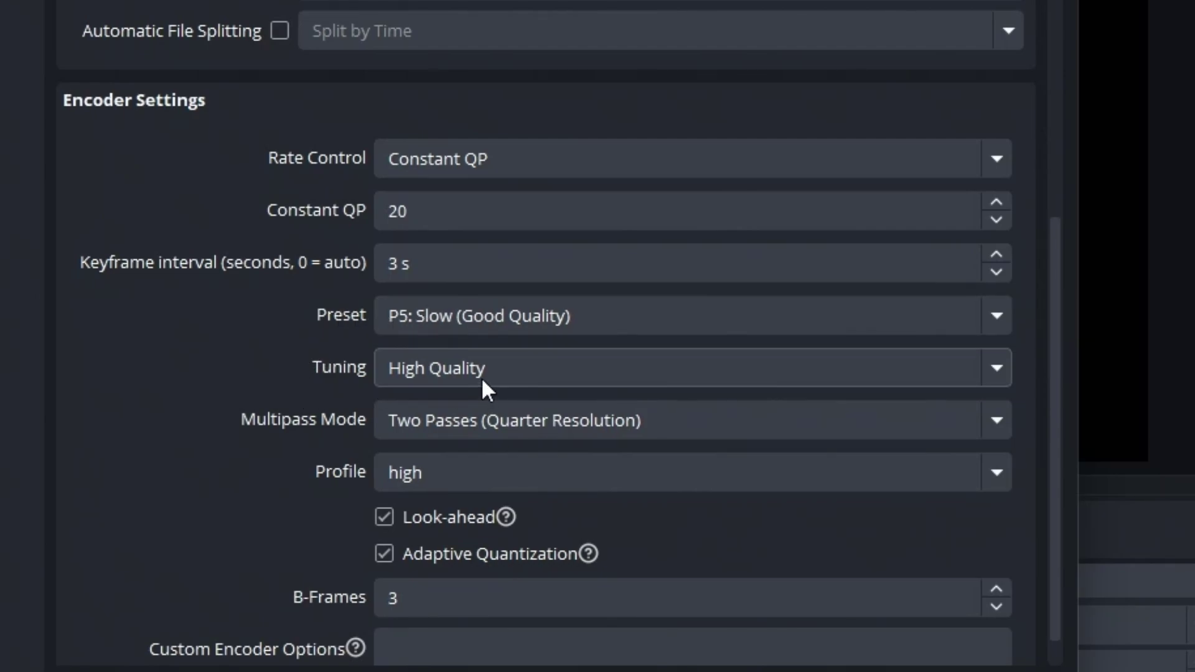
left_click(488, 415)
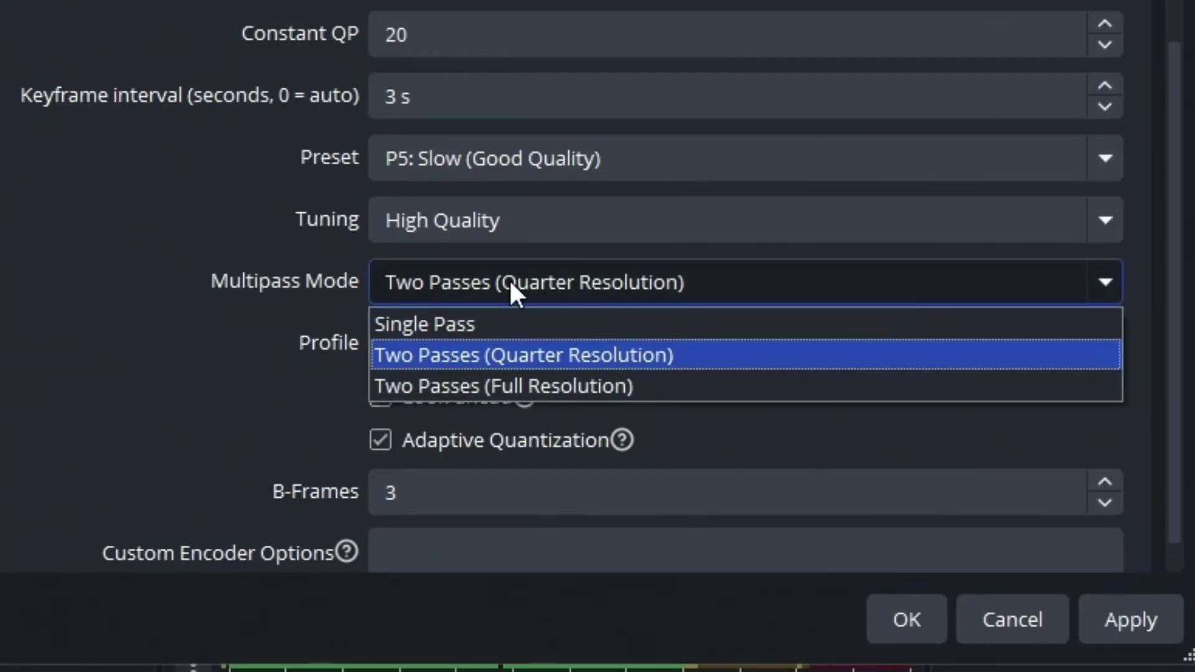
left_click(491, 355)
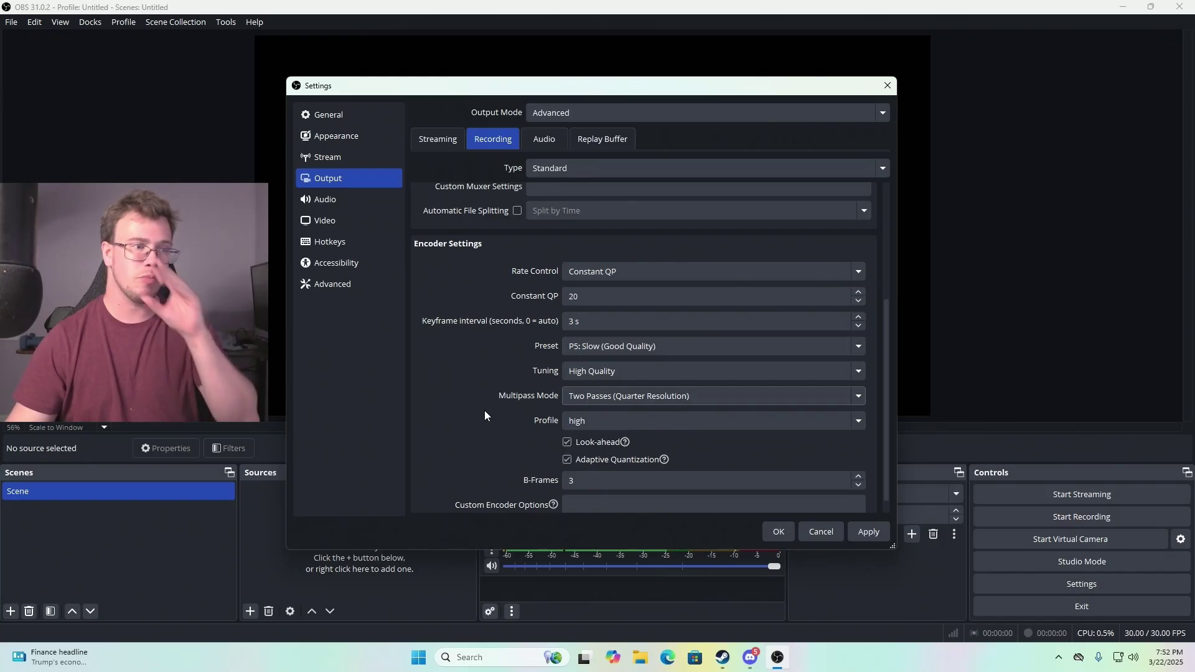
scroll(485, 415, "down", 1)
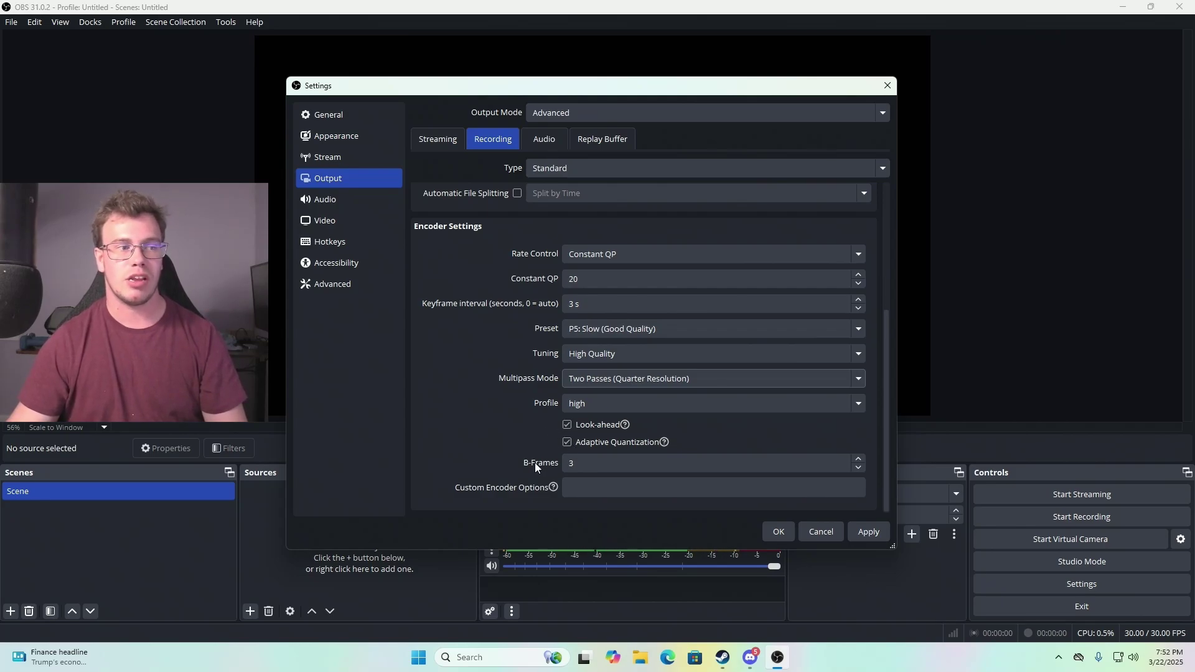
left_click(571, 463)
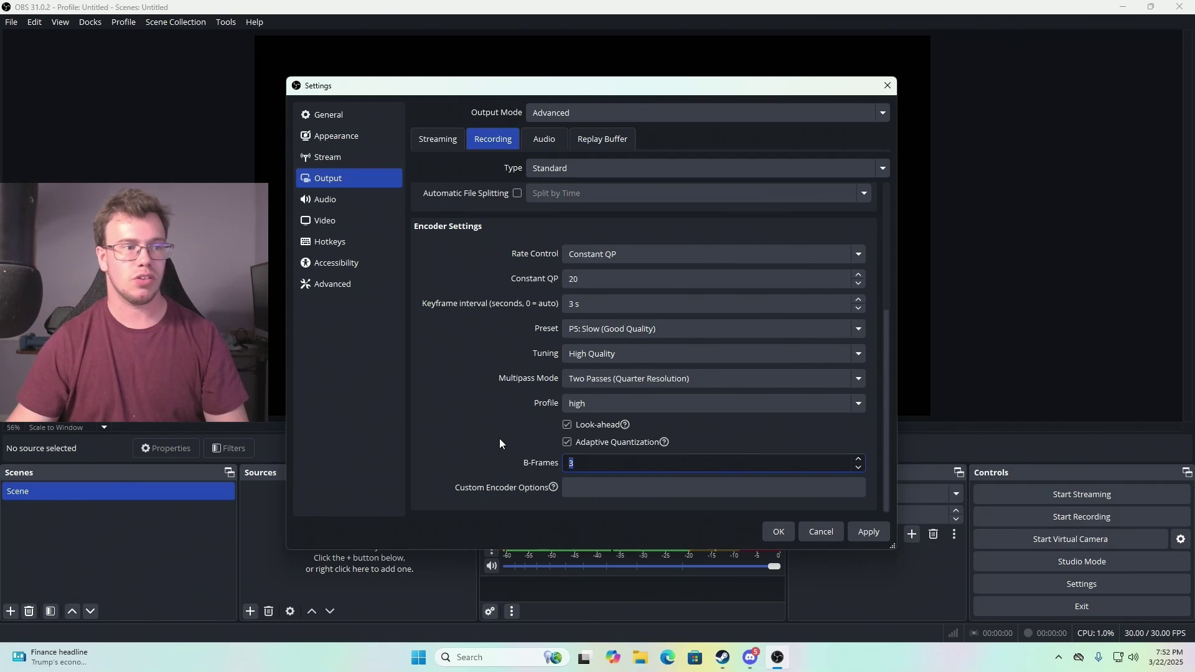
left_click(499, 438)
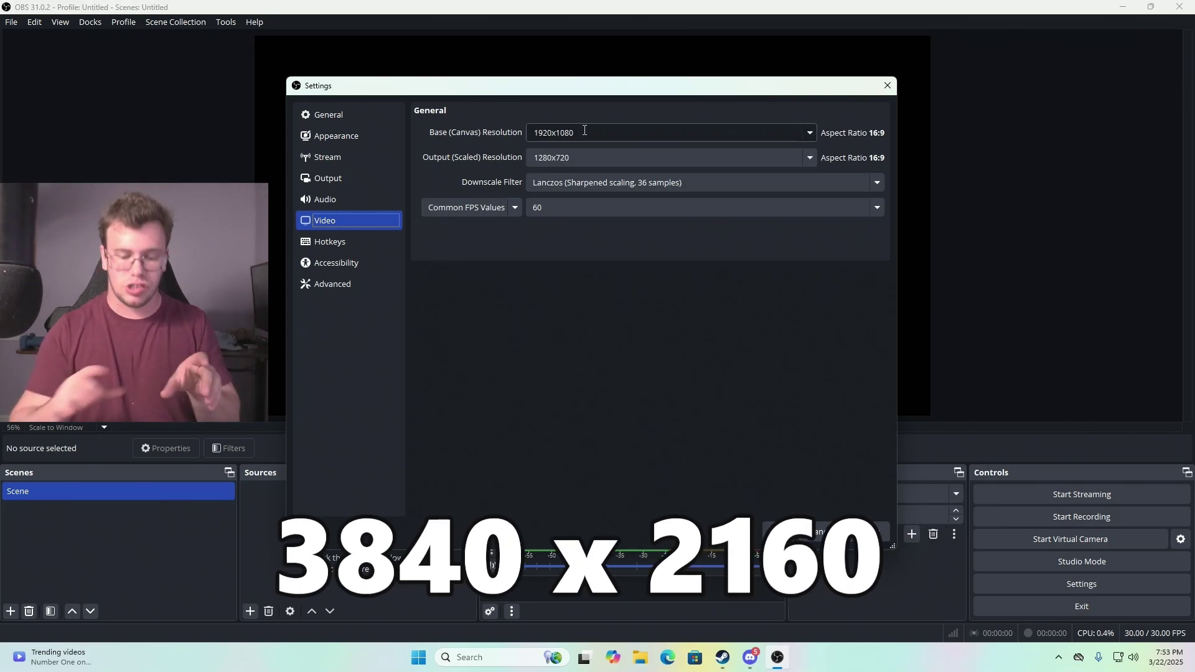
Step: Set both Base (Canvas) and Output (Scaled) resolution to 1920x1080
left_click(585, 131)
key("BackSpace")
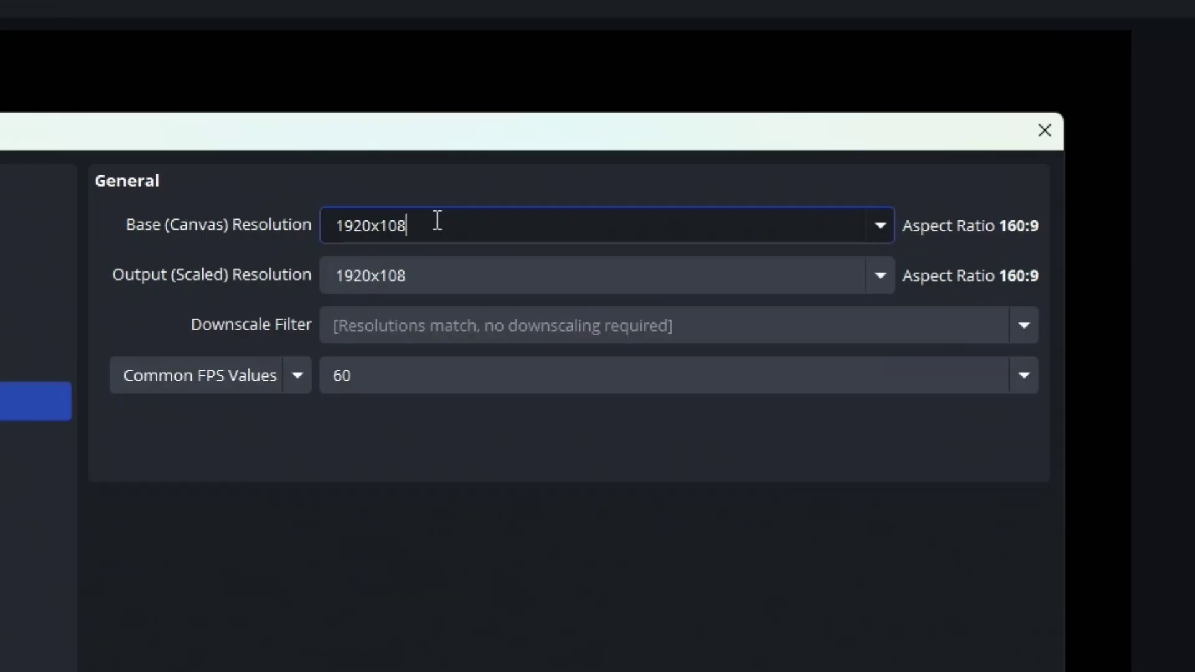
key("BackSpace")
key("BackSpace")
key("BackSpace")
key("BackSpace")
key("BackSpace")
key("BackSpace")
key("BackSpace")
key("BackSpace")
left_click(889, 218)
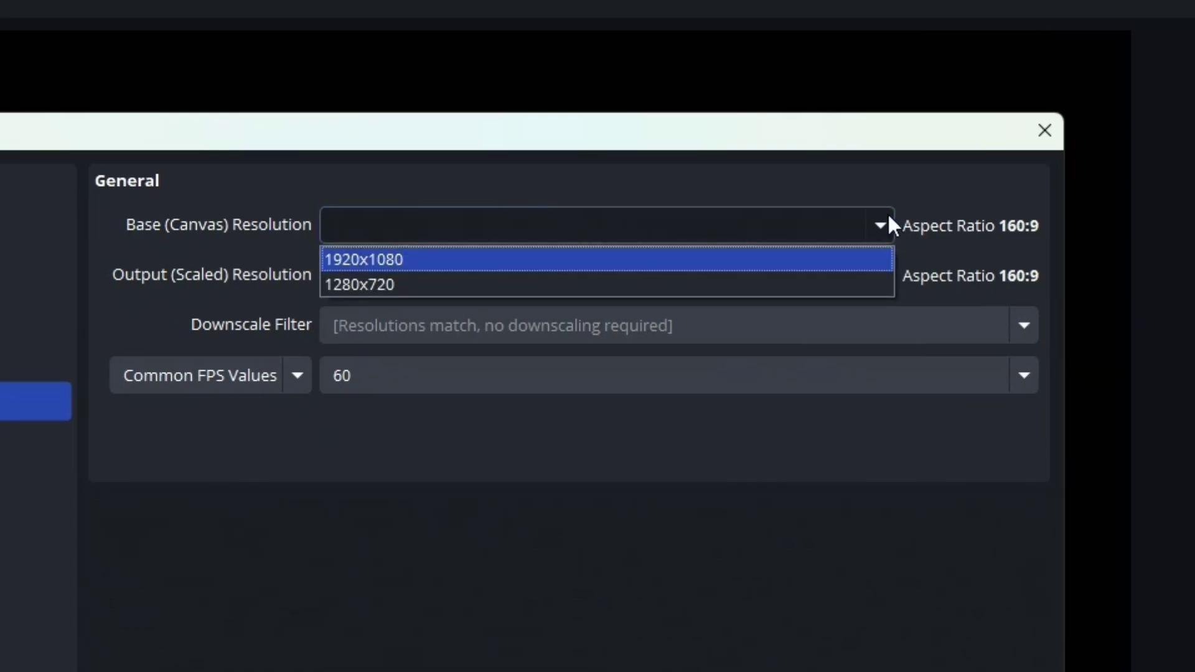
left_click(768, 260)
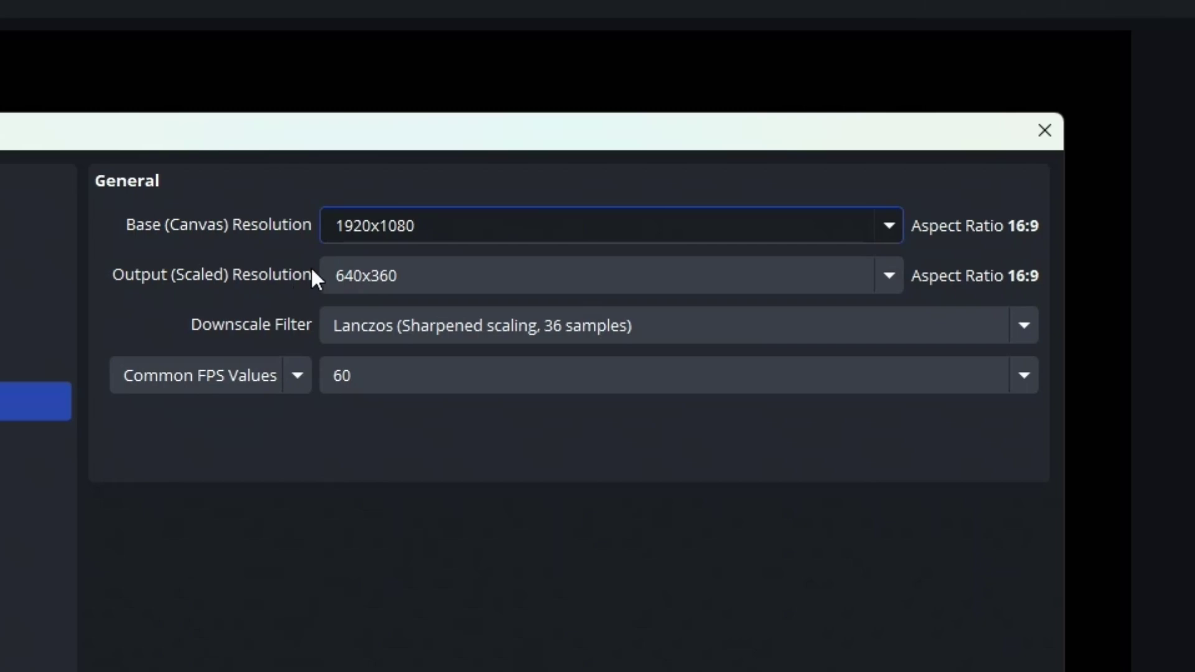
left_click(890, 274)
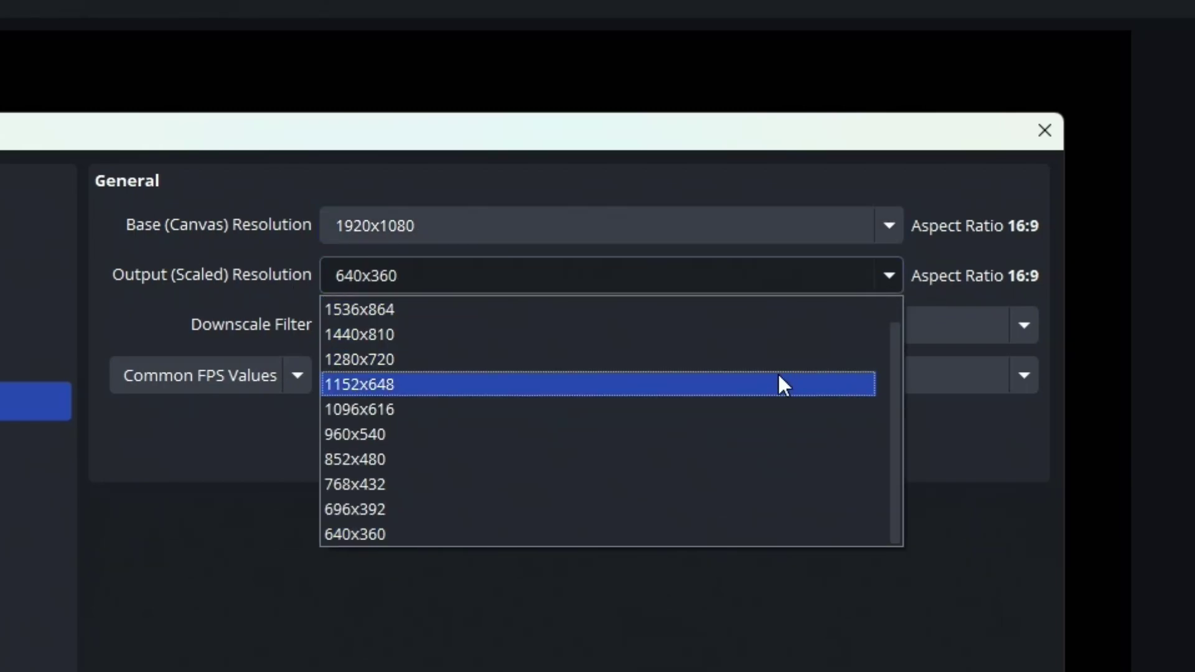
scroll(779, 377, "up", 1)
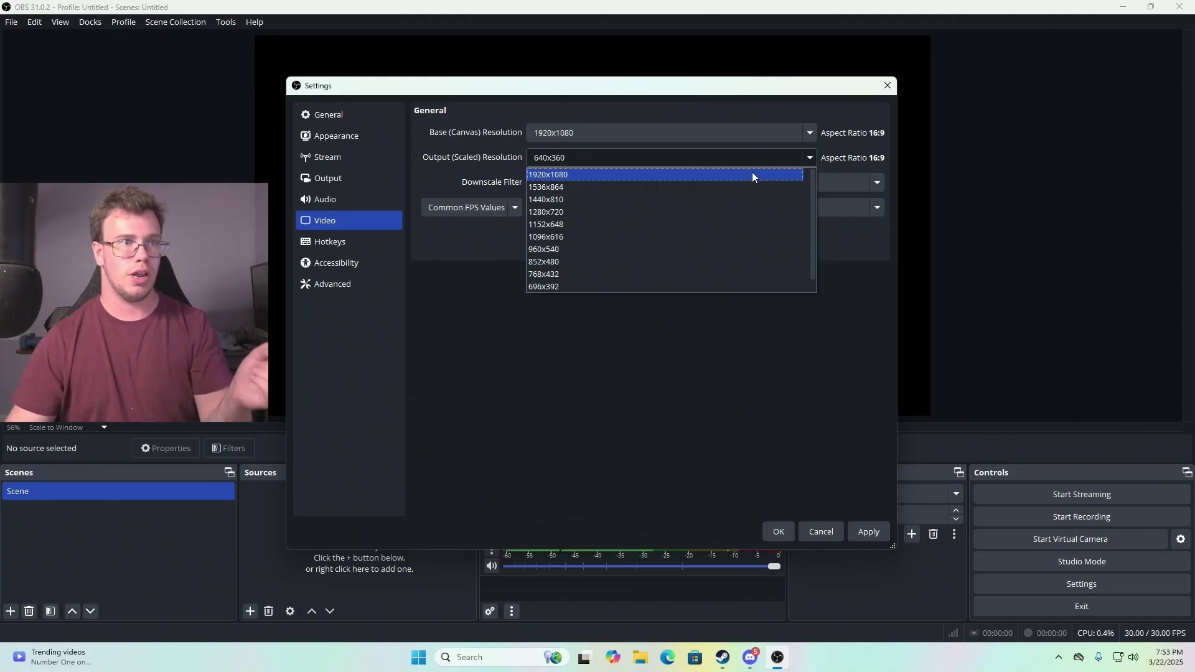
left_click(752, 173)
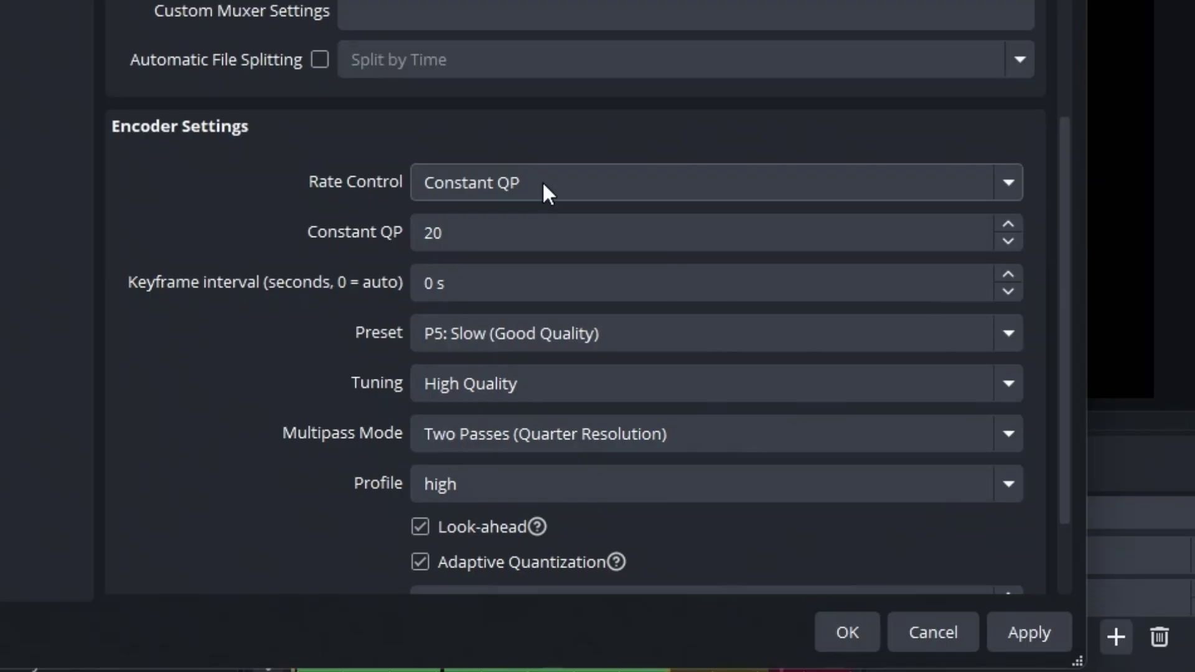
left_click(556, 183)
left_click(509, 262)
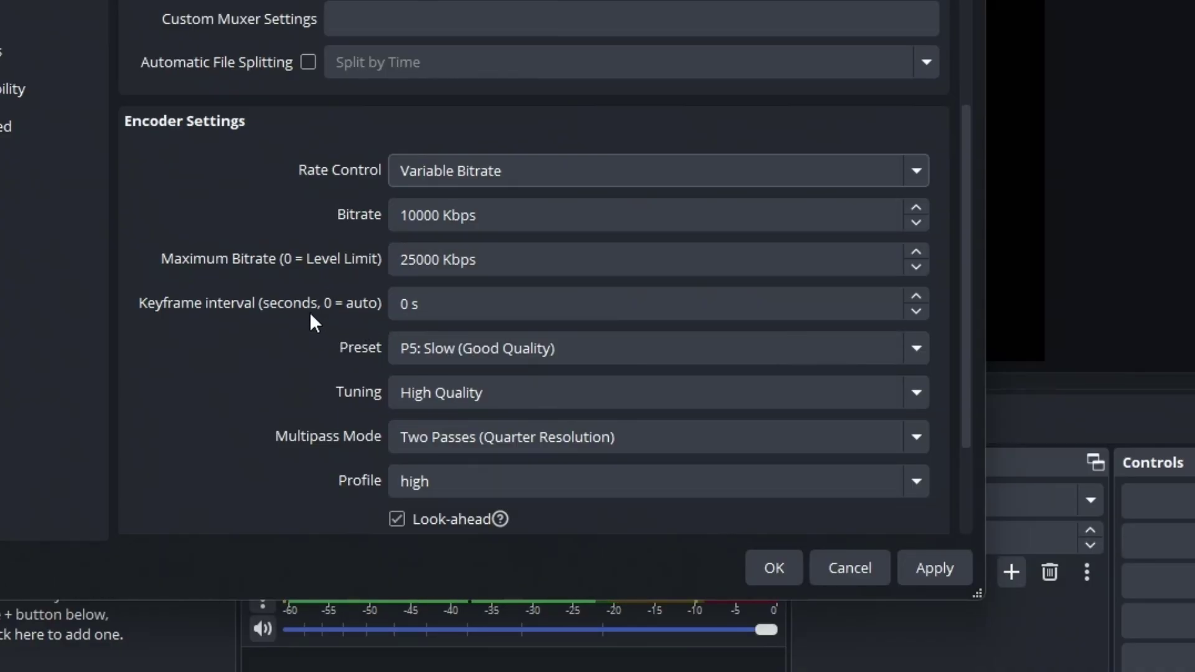
scroll(310, 310, "down", 1)
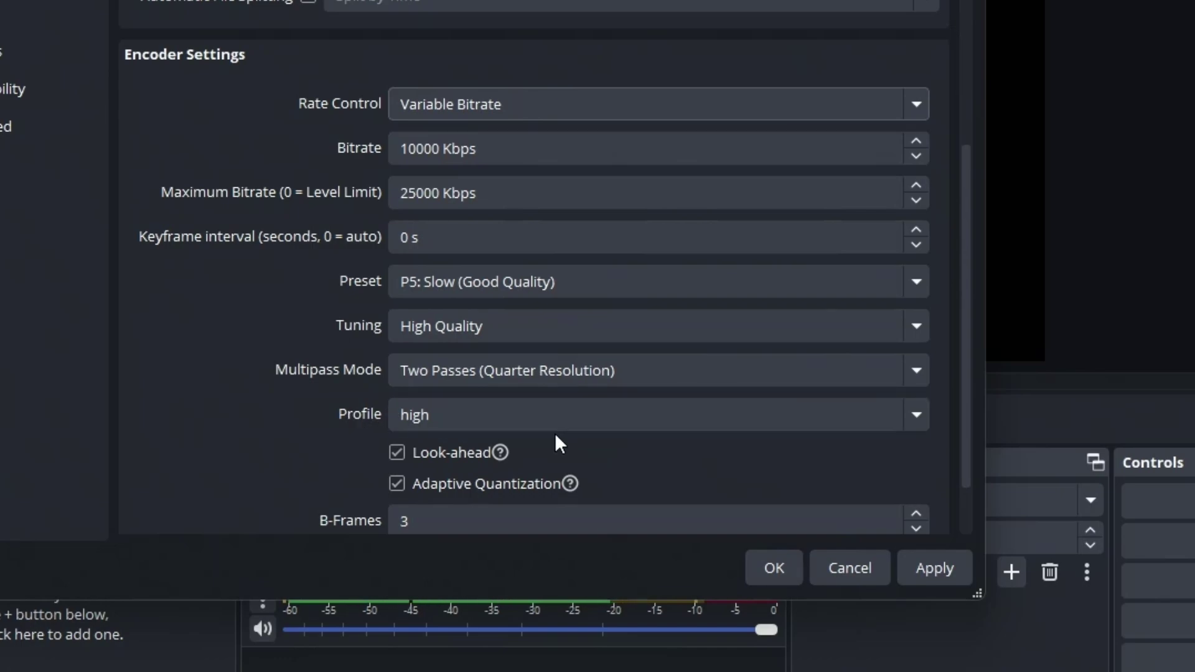
scroll(556, 437, "down", 2)
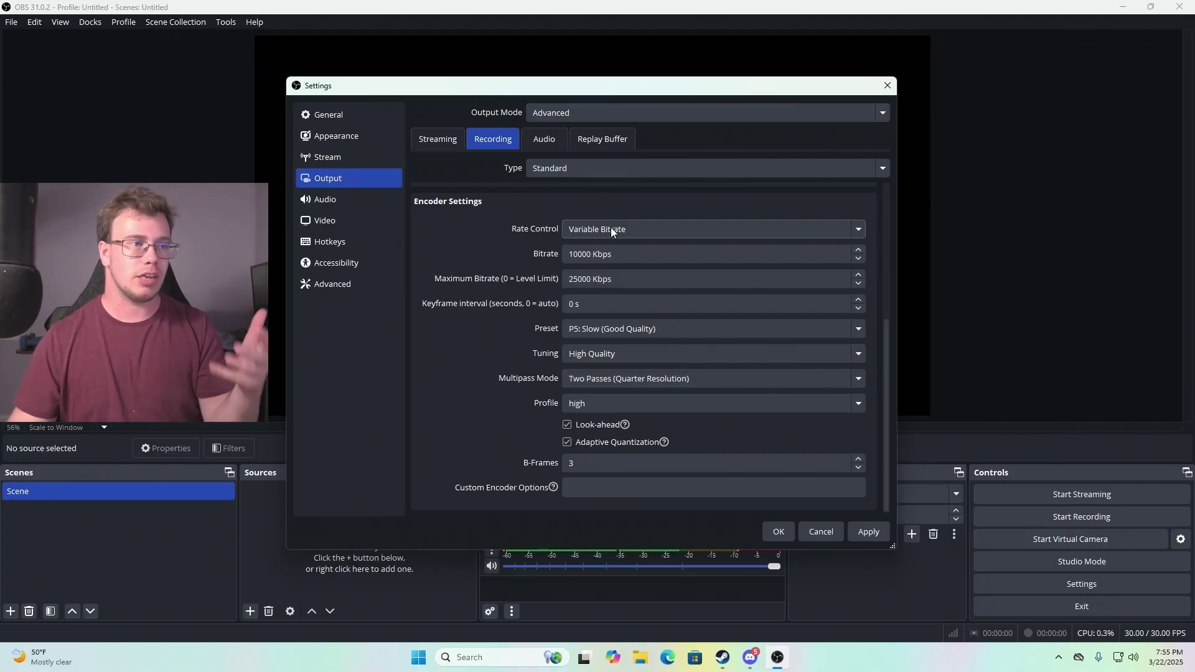
Step: Switch recording to Constant Bitrate and try bitrates 6000, 12000, then 16000 Kbps
left_click(611, 229)
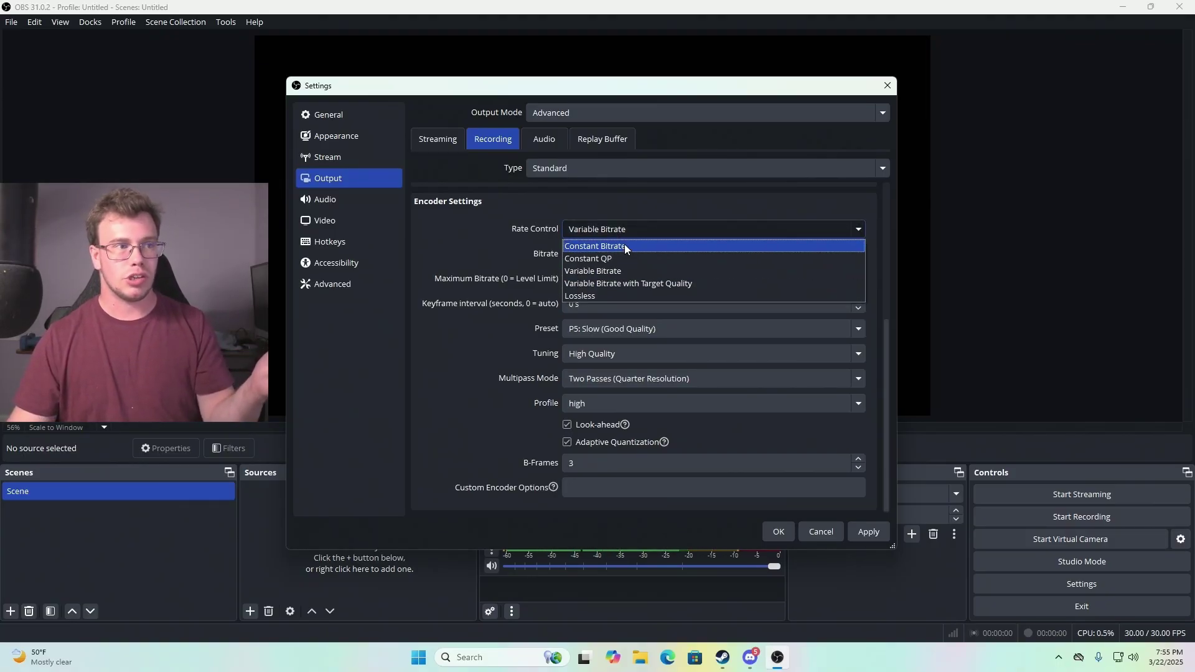
left_click(446, 101)
left_click(414, 161)
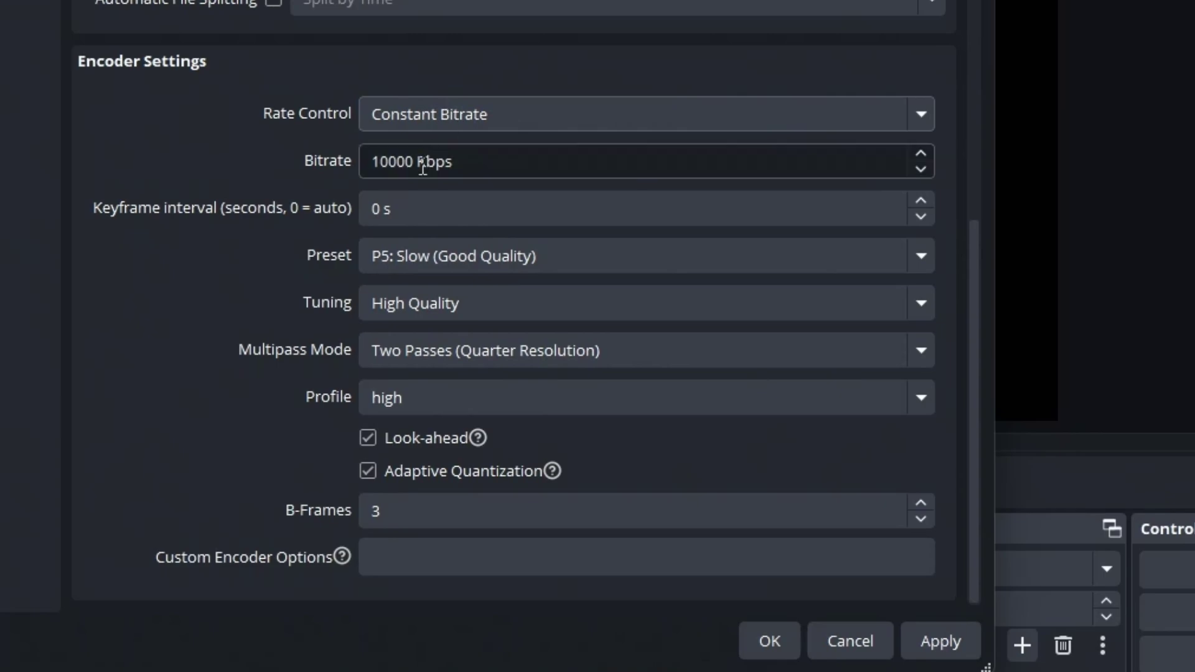
left_click_drag(414, 162, 312, 166)
type("6000")
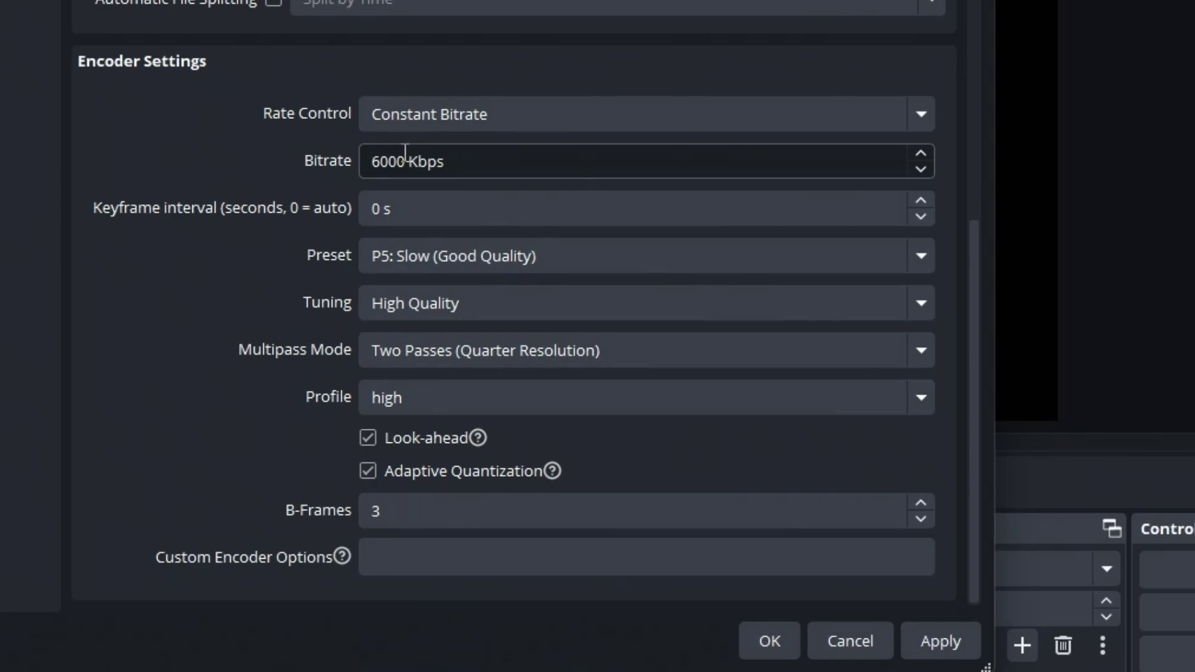
left_click_drag(405, 160, 334, 156)
type("1200")
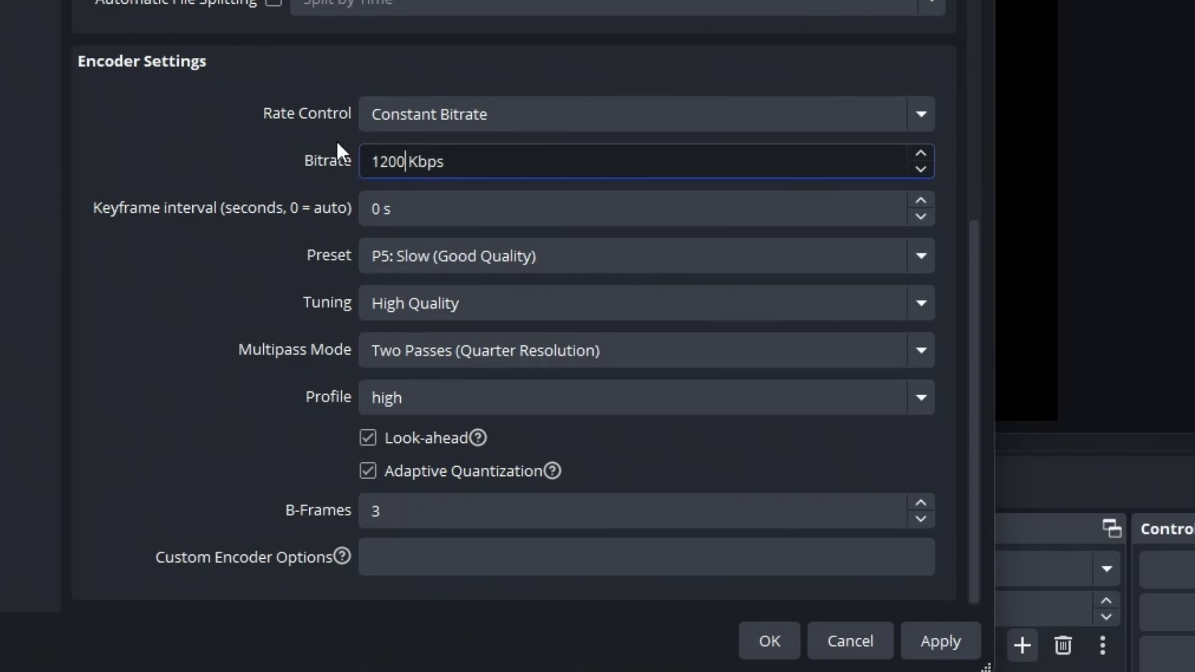
type("0")
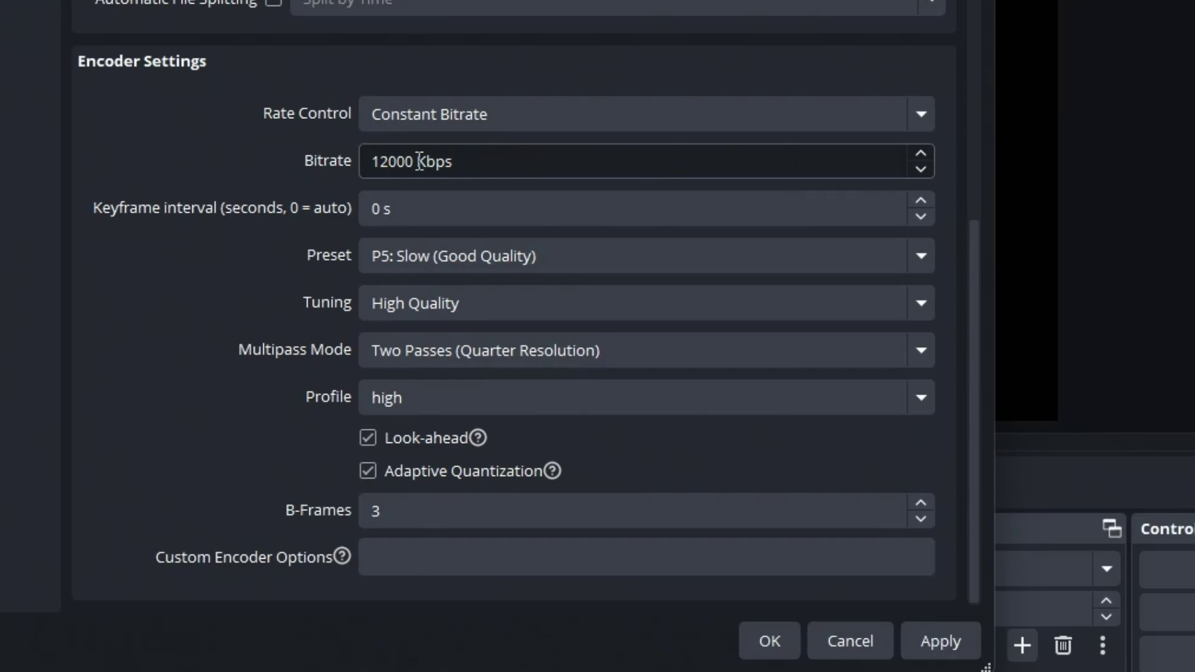
left_click_drag(386, 158, 315, 159)
type("1600")
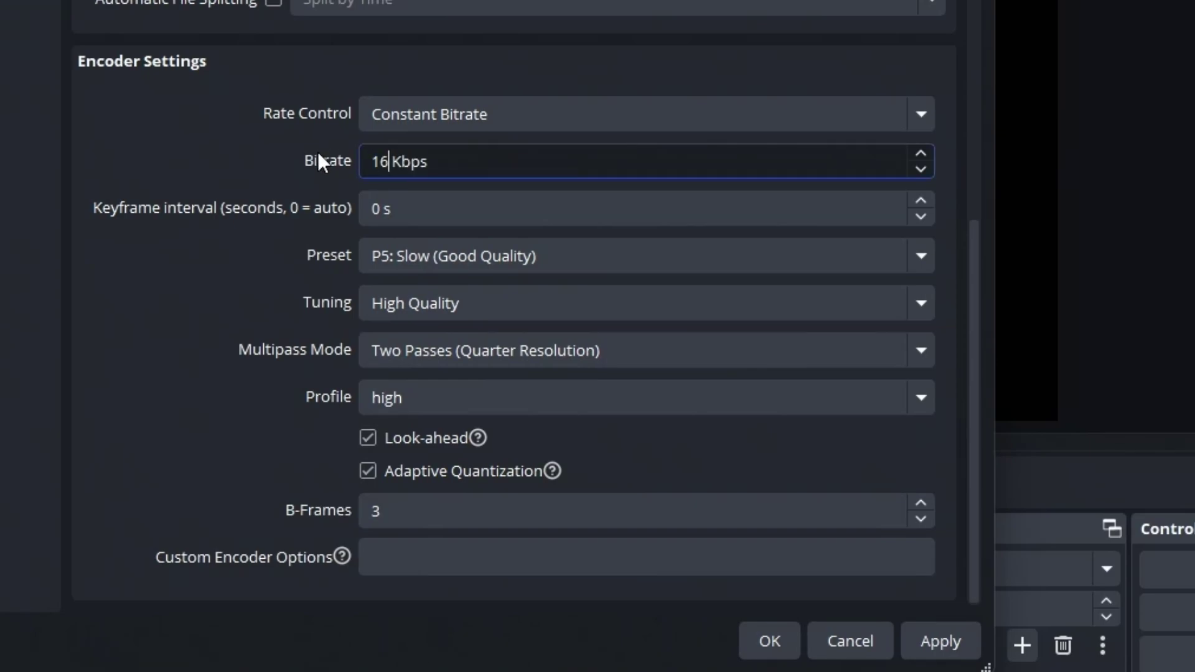
type("000")
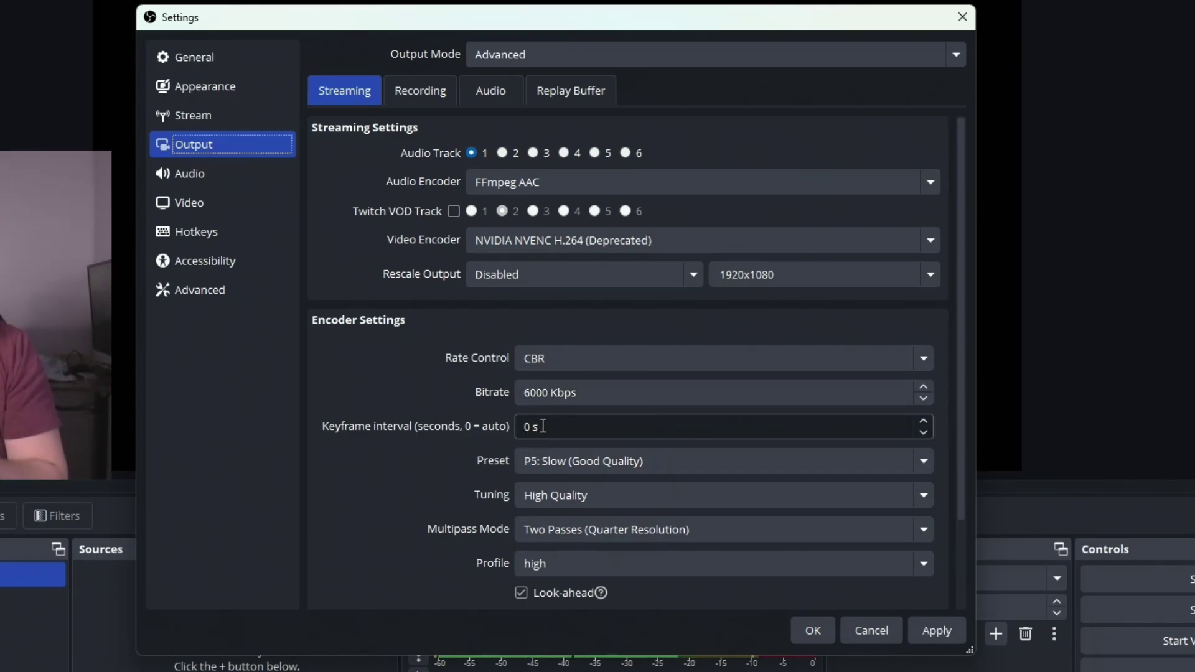
Step: Check the Psycho Visual Tuning help and toggle stream Look-ahead off and back on
scroll(492, 453, "down", 2)
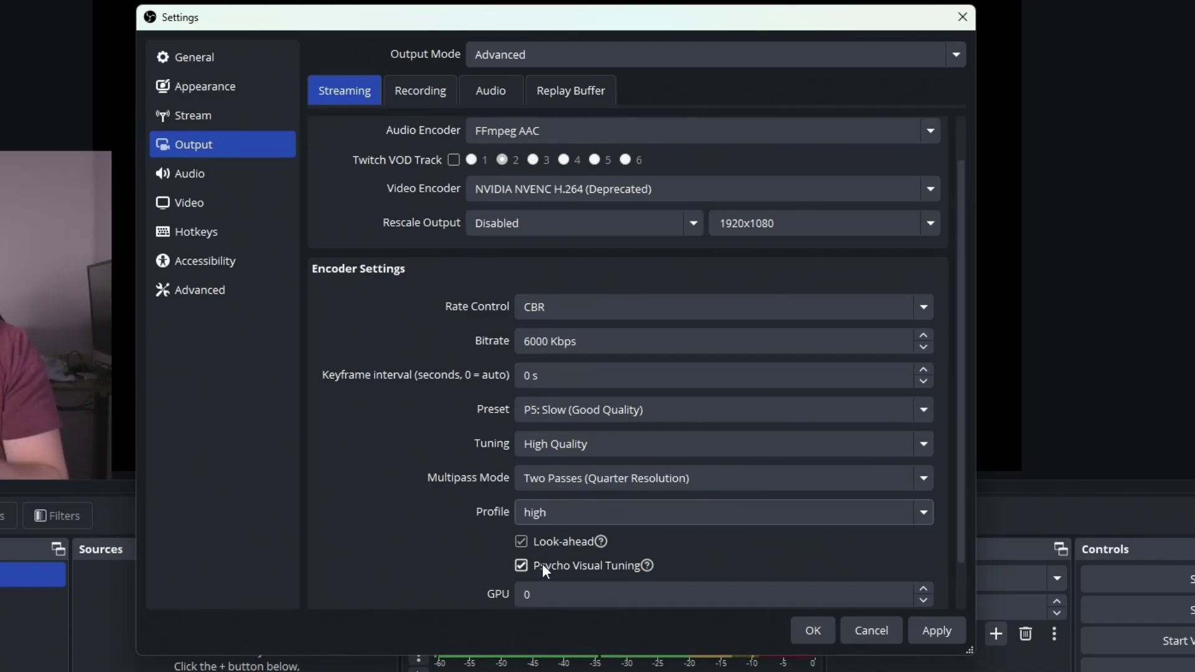
mouse_move(545, 574)
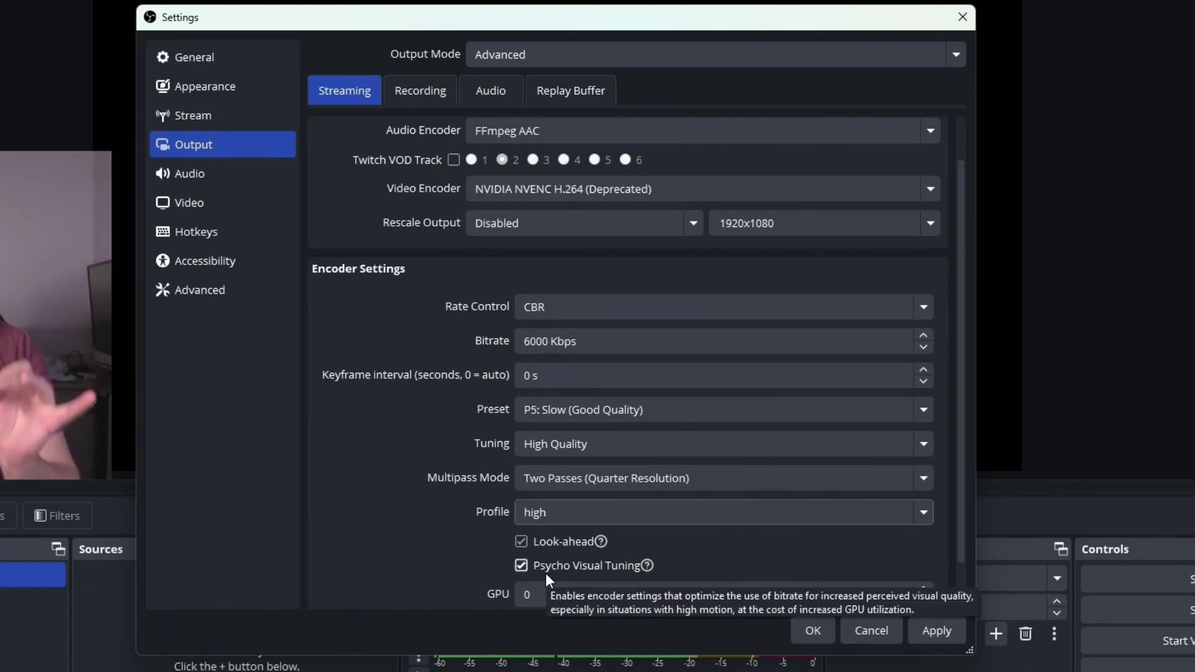
left_click(554, 542)
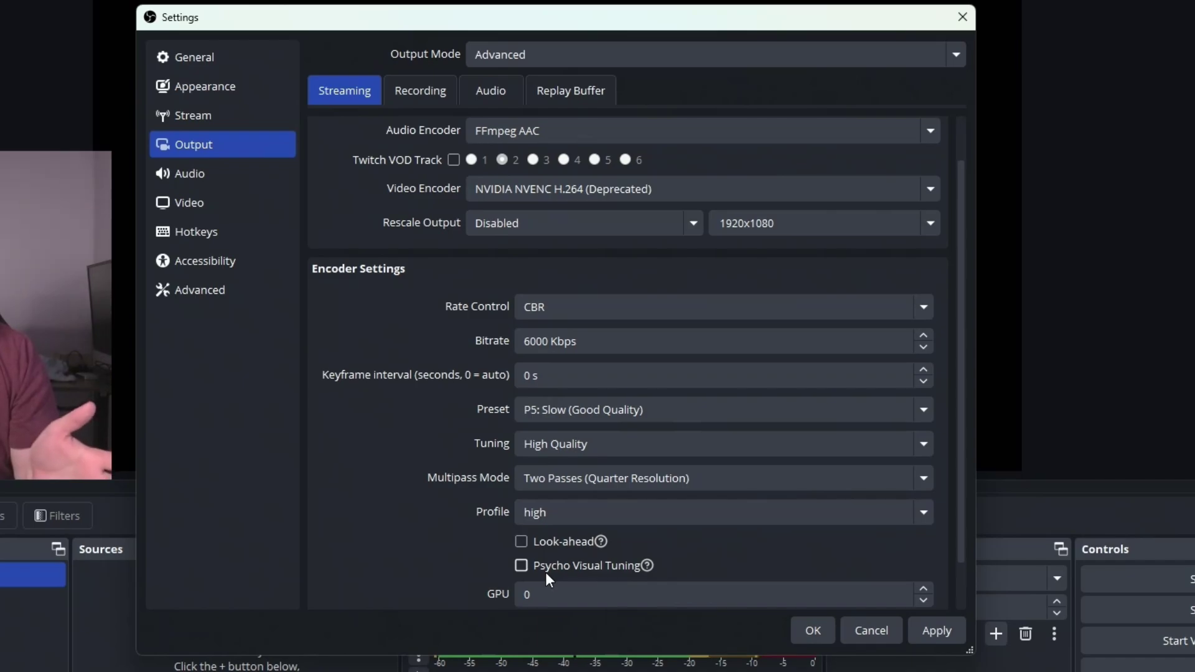
left_click(547, 543)
scroll(386, 540, "down", 1)
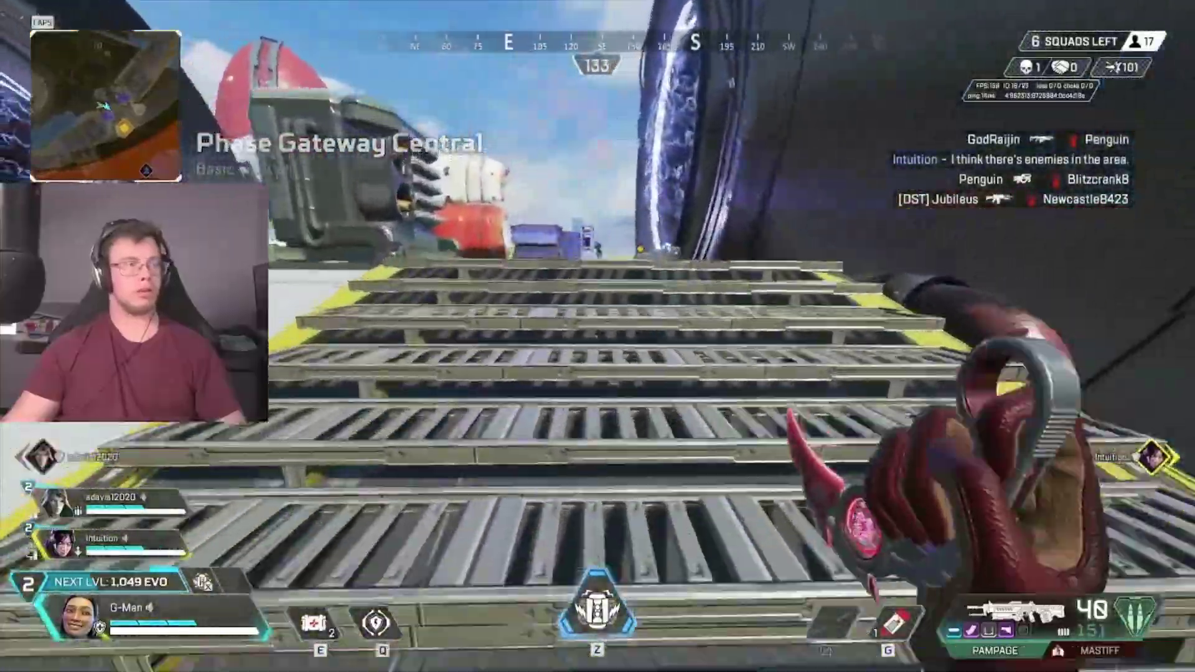
key("1")
left_click(598, 336)
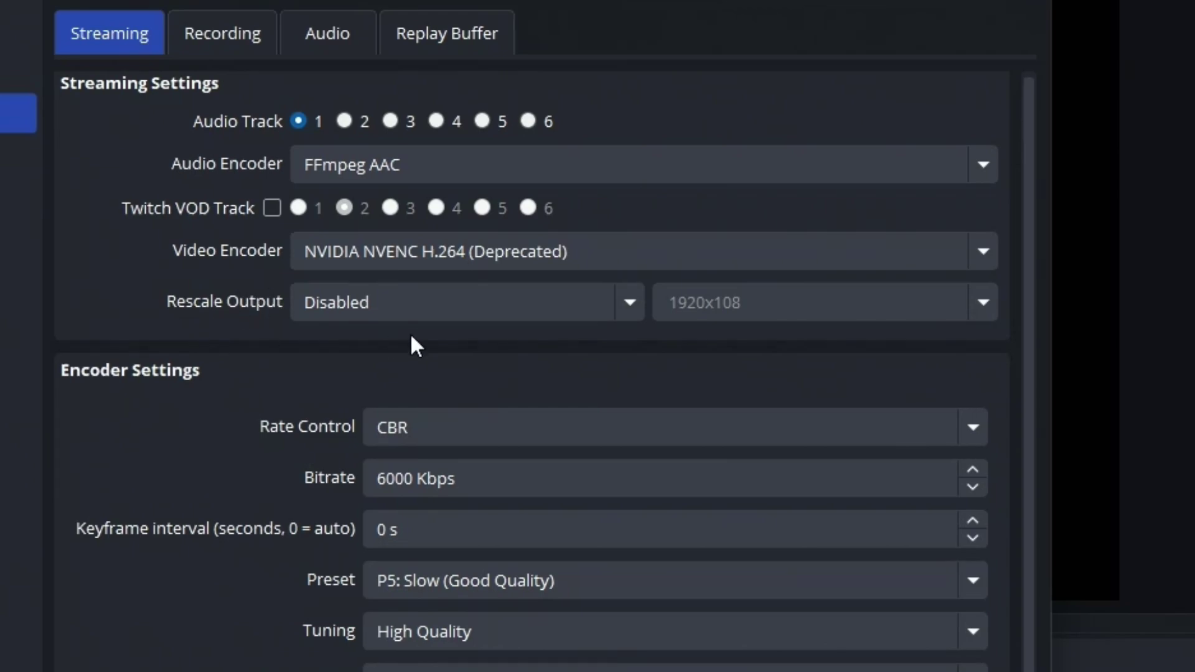
Step: Set stream Rescale Output to Lanczos (Sharpened scaling, 36 samples) at 1280x720
left_click(414, 309)
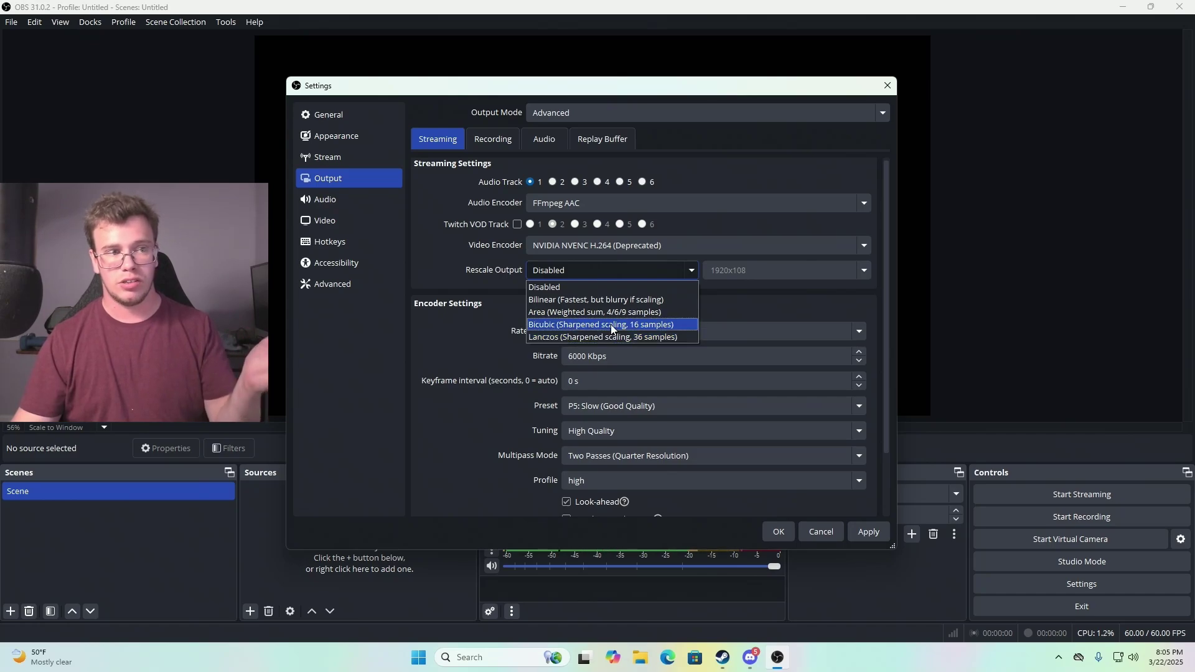
left_click(602, 337)
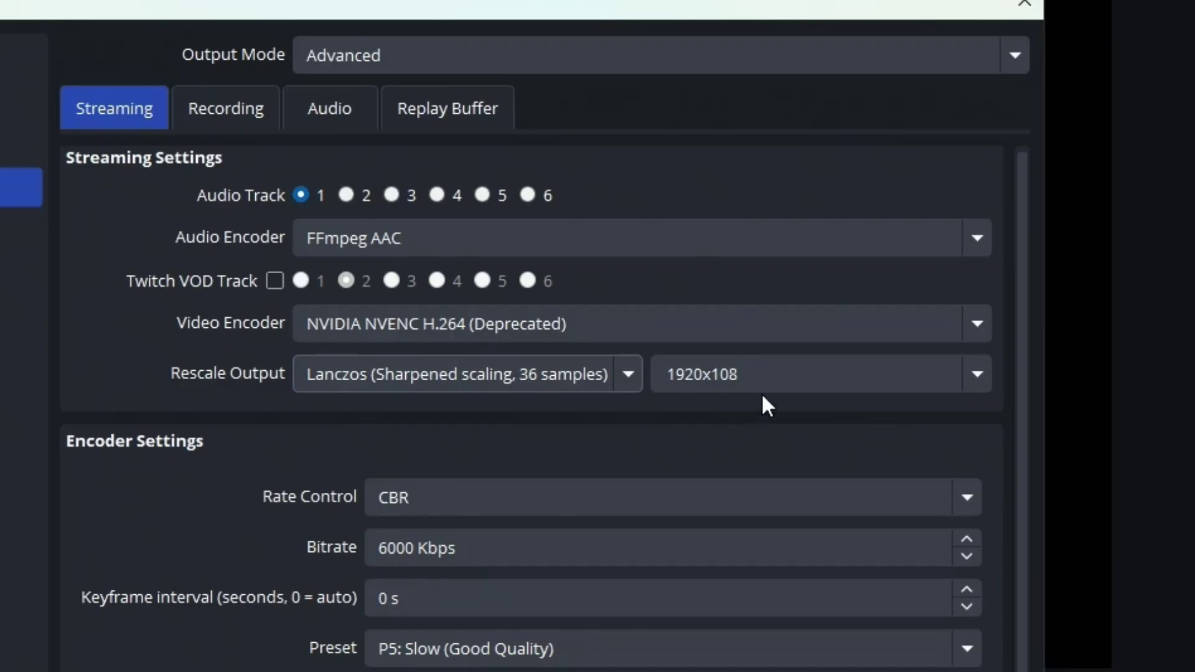
left_click(976, 375)
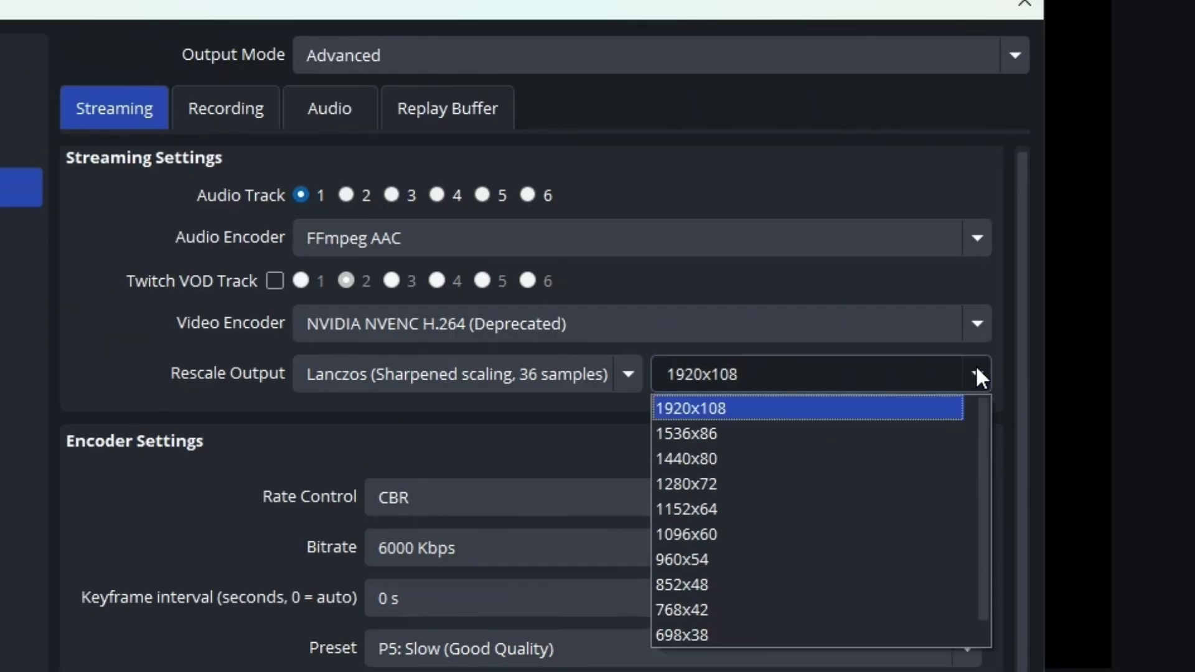
left_click(900, 484)
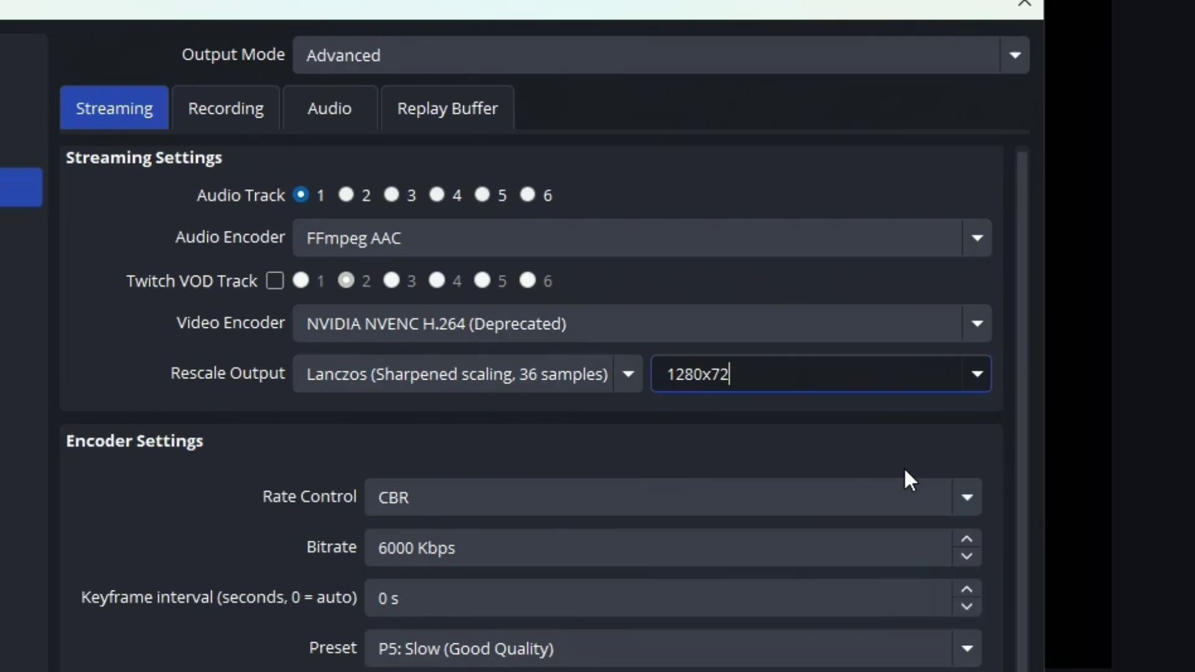
type("0")
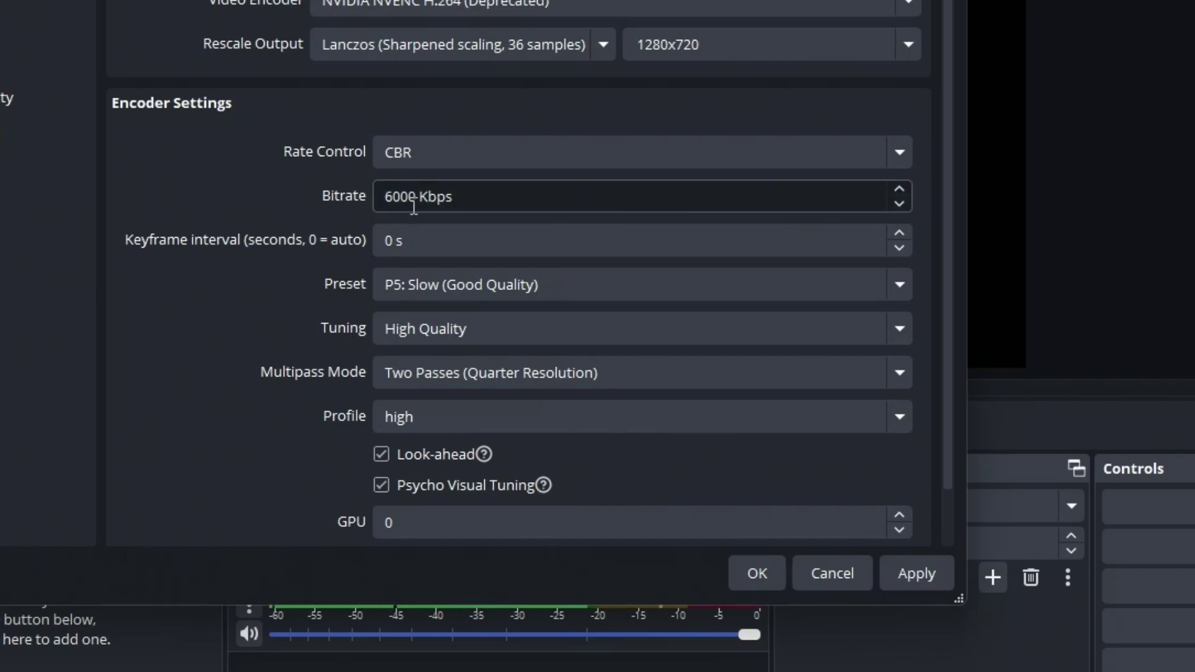
Step: Set the streaming bitrate to 4500 Kbps and check the B-Frames setting
type("4500")
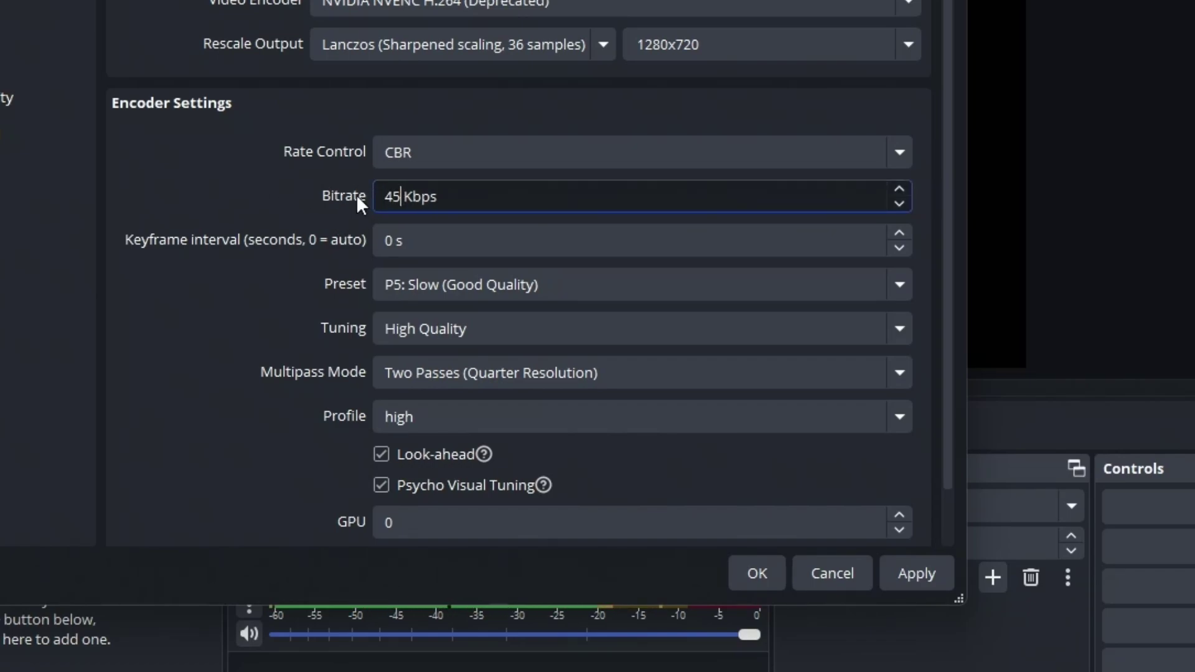
left_click(212, 195)
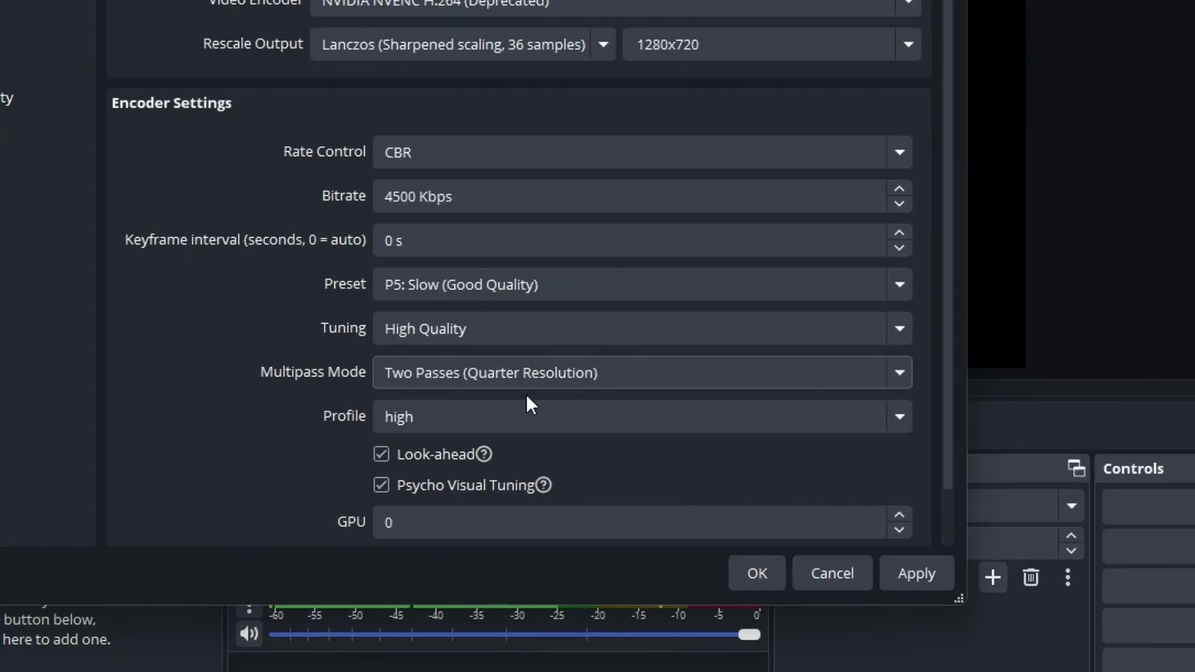
scroll(287, 406, "down", 2)
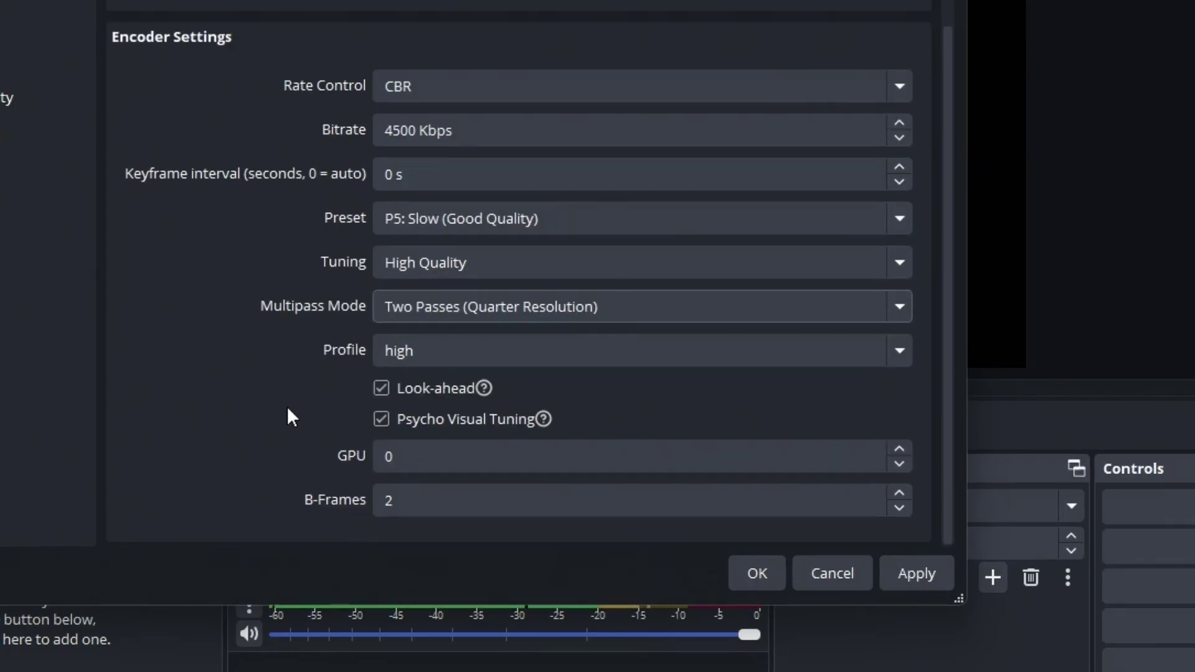